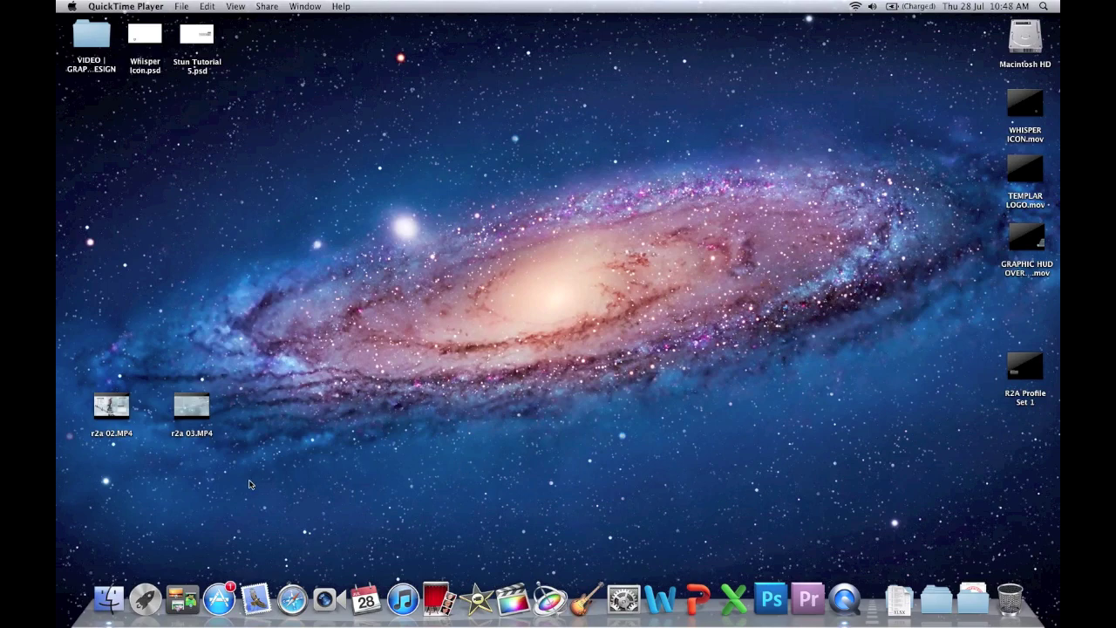
Step: Open the VIDEO | GRAPHIC | DESIGN desktop folder to show its Document, Image and Video Resources subfolders
double_click(94, 35)
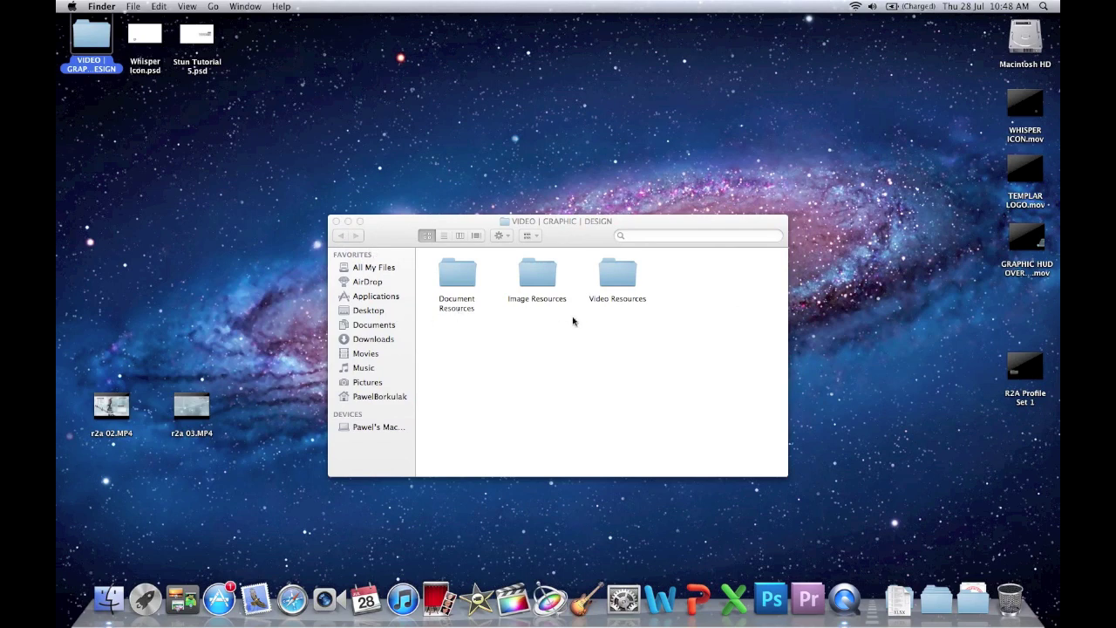
Step: Go through Video Resources > GRAPHIC > GRAPHIC | PSD and open GRAPHIC | PROFILE SETS.psd in Photoshop
double_click(611, 282)
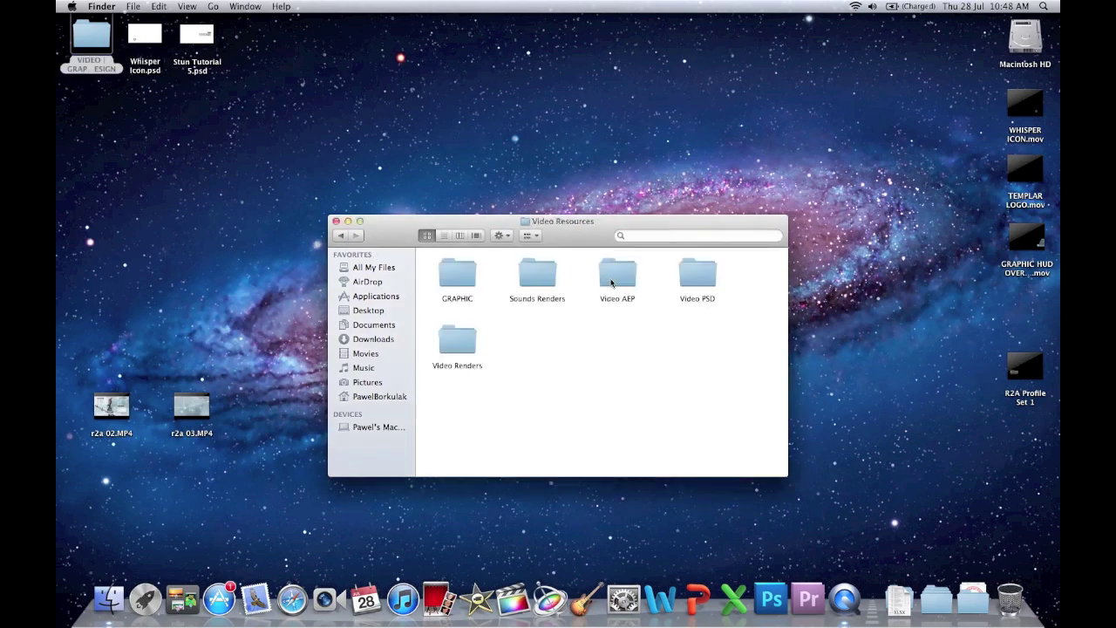
double_click(446, 276)
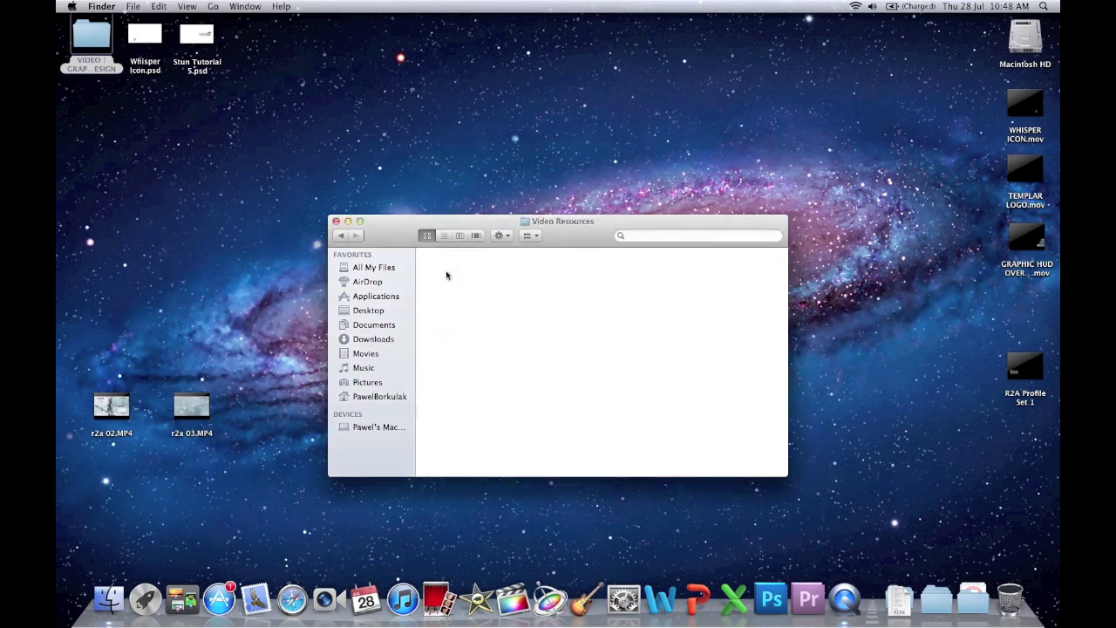
double_click(455, 281)
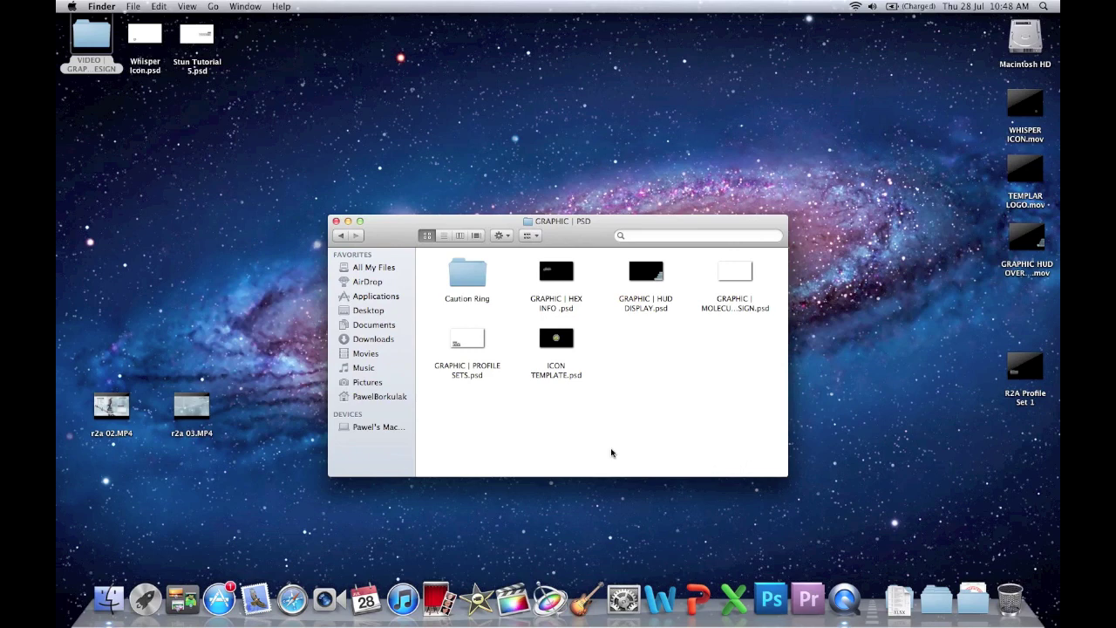
double_click(461, 342)
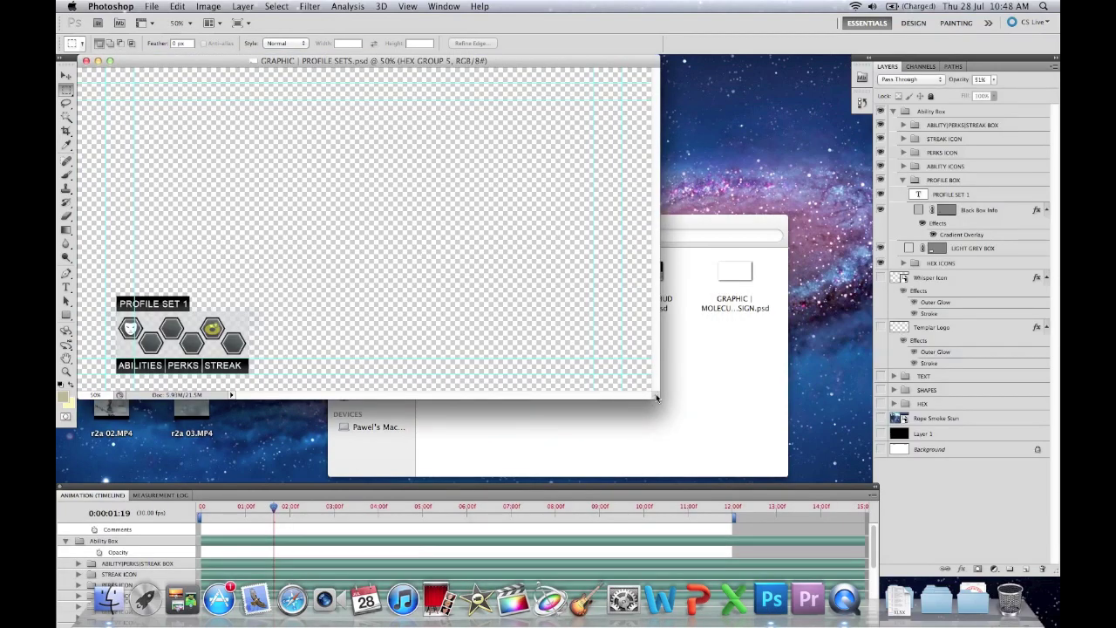
Step: Enlarge the document window and expand the Ability Box group to inspect its layers
left_click_drag(657, 398, 743, 480)
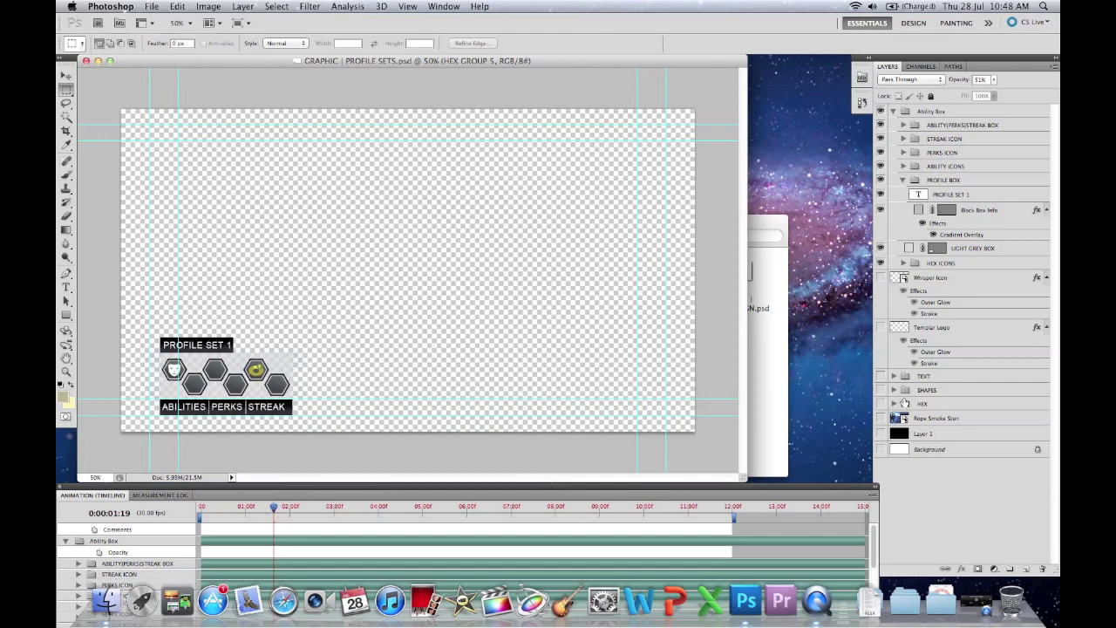
left_click(893, 112)
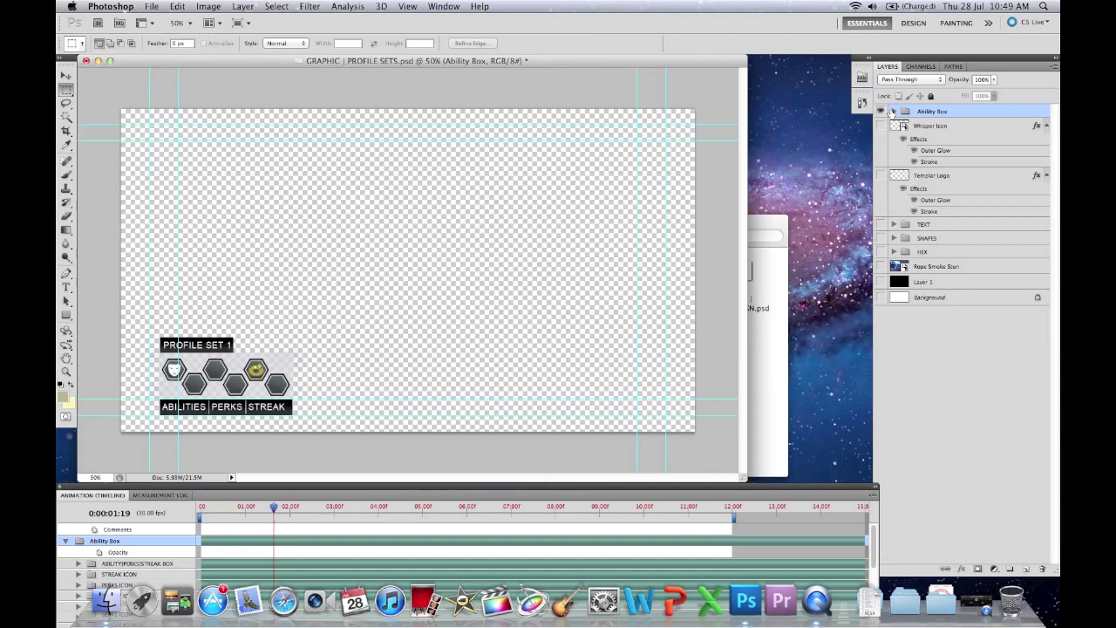
left_click(893, 112)
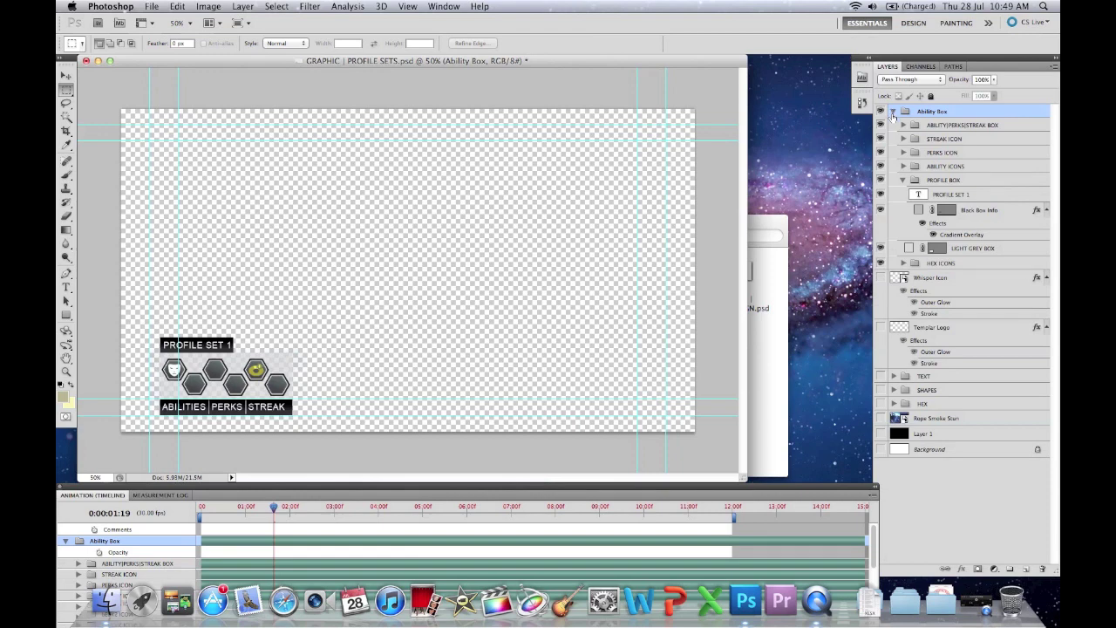
left_click(892, 112)
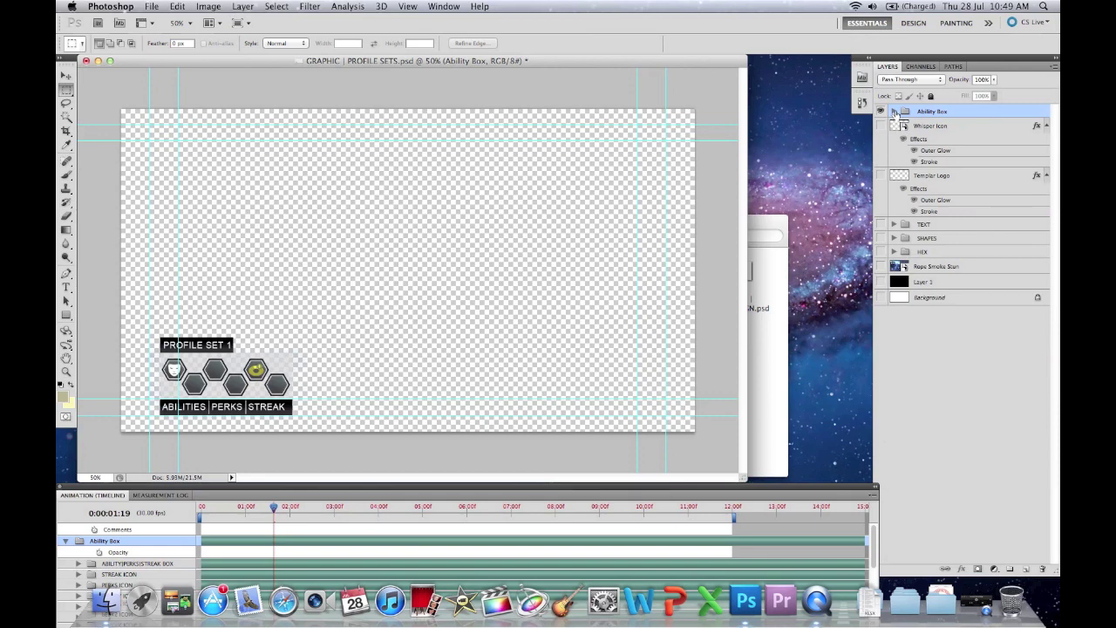
left_click(893, 111)
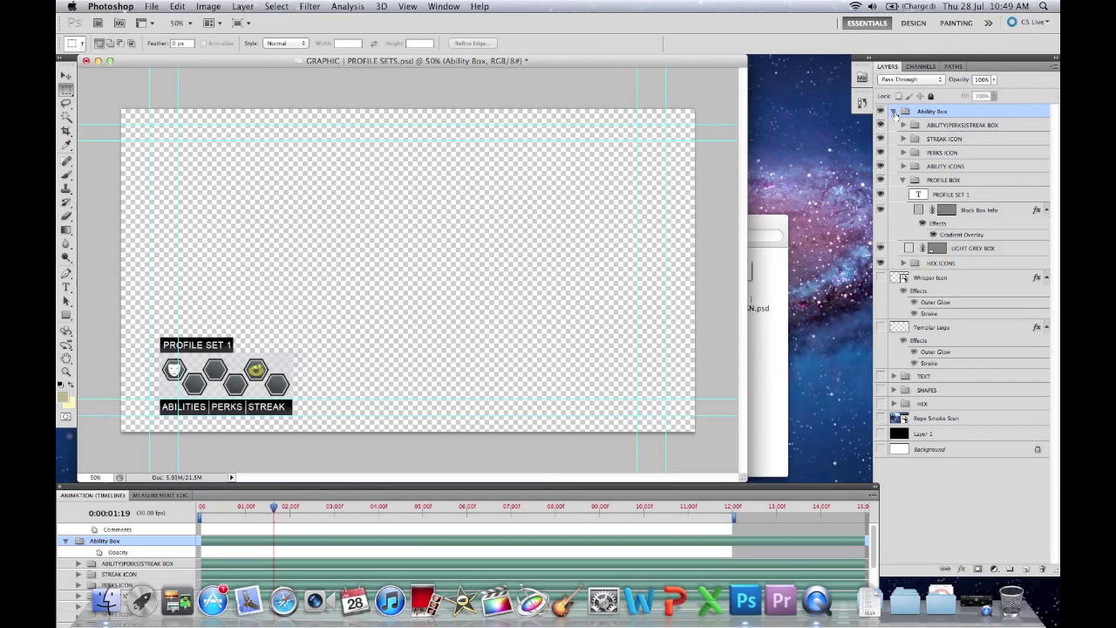
Step: Hide the whole Ability Box group and show the Rope Smoke Stun gameplay screenshot
left_click(880, 125)
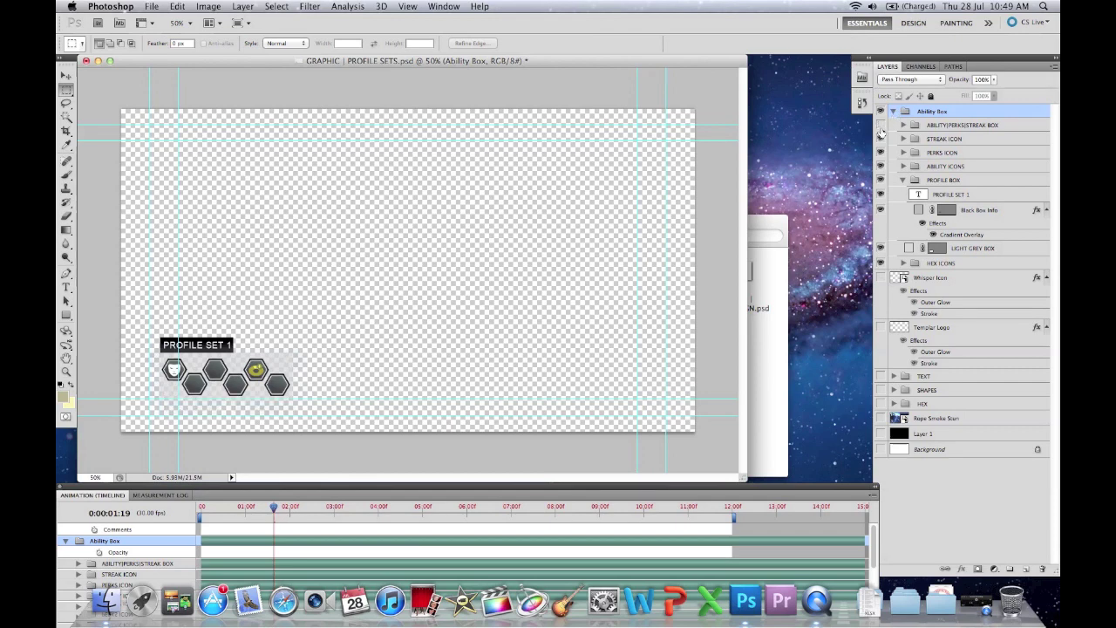
left_click(880, 126)
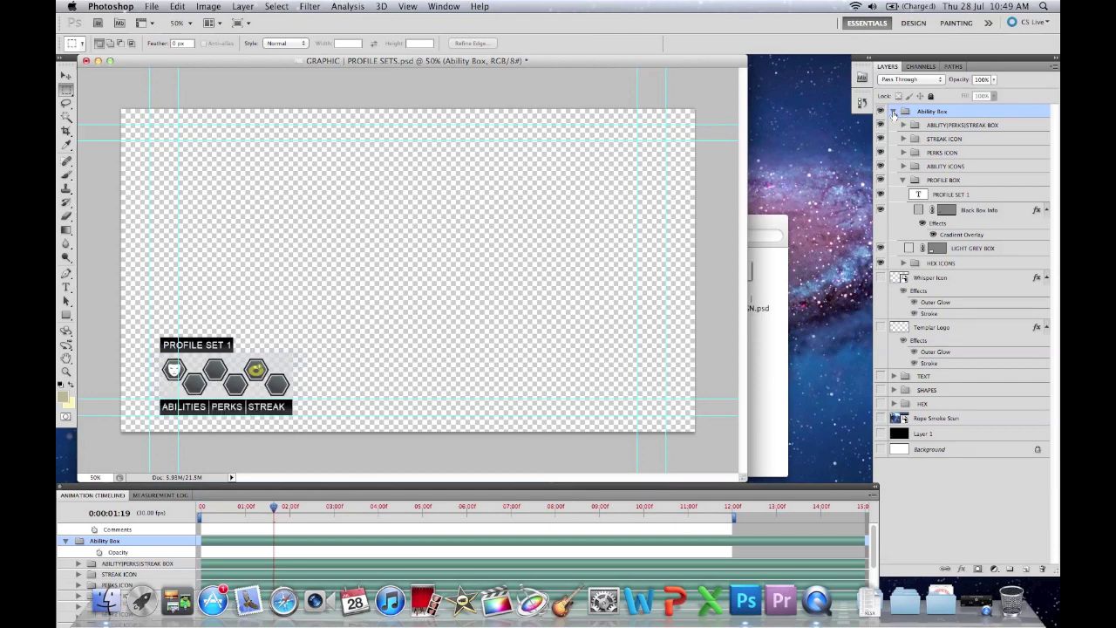
left_click(895, 111)
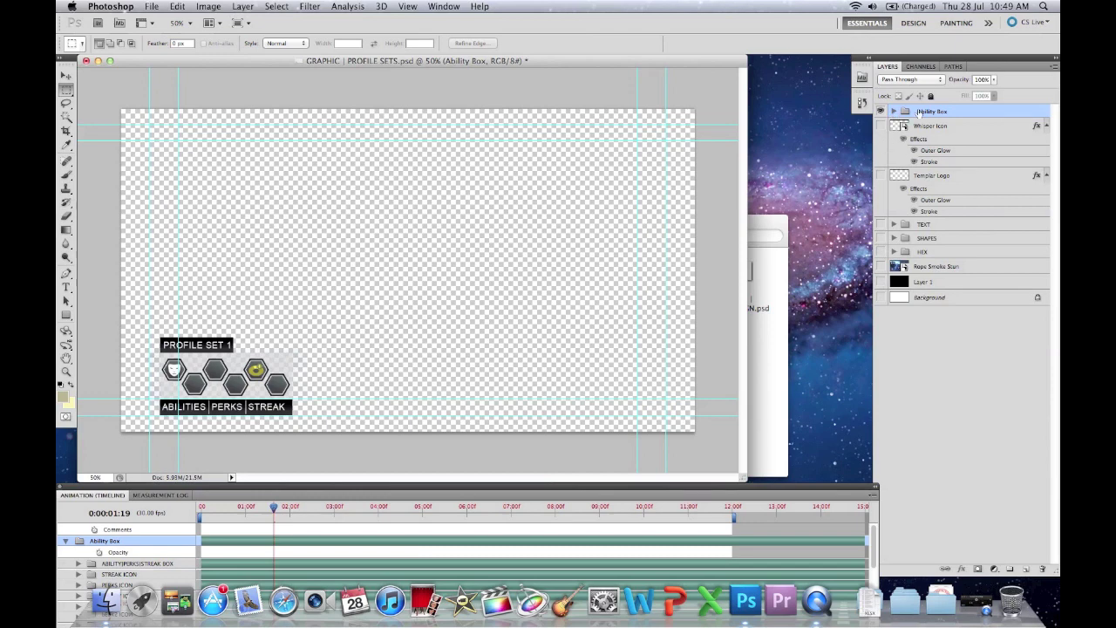
left_click(880, 111)
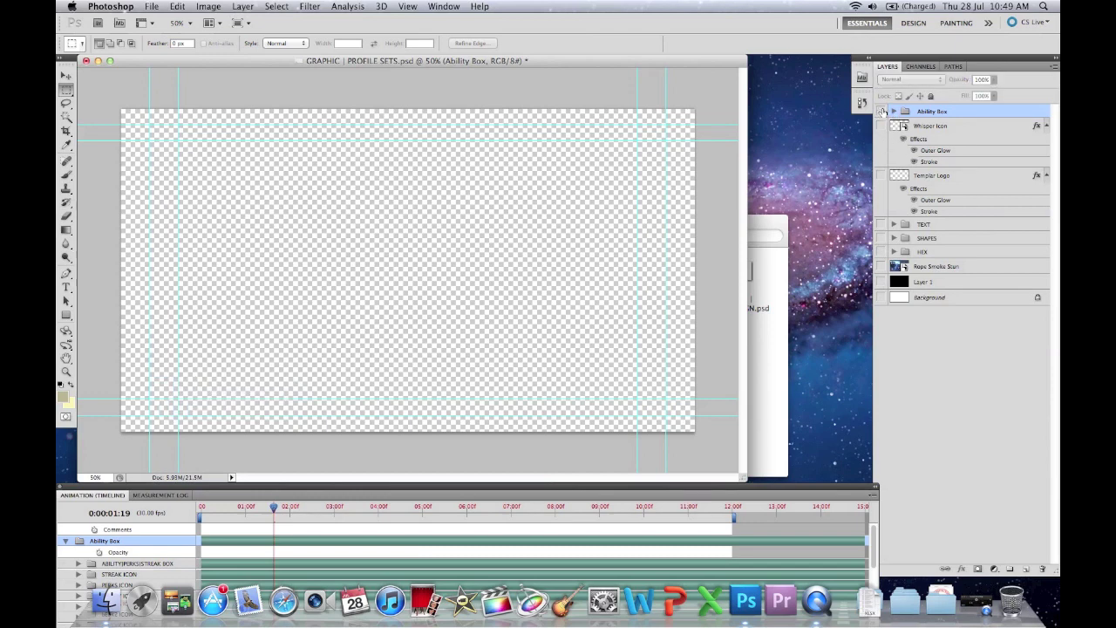
left_click(881, 266)
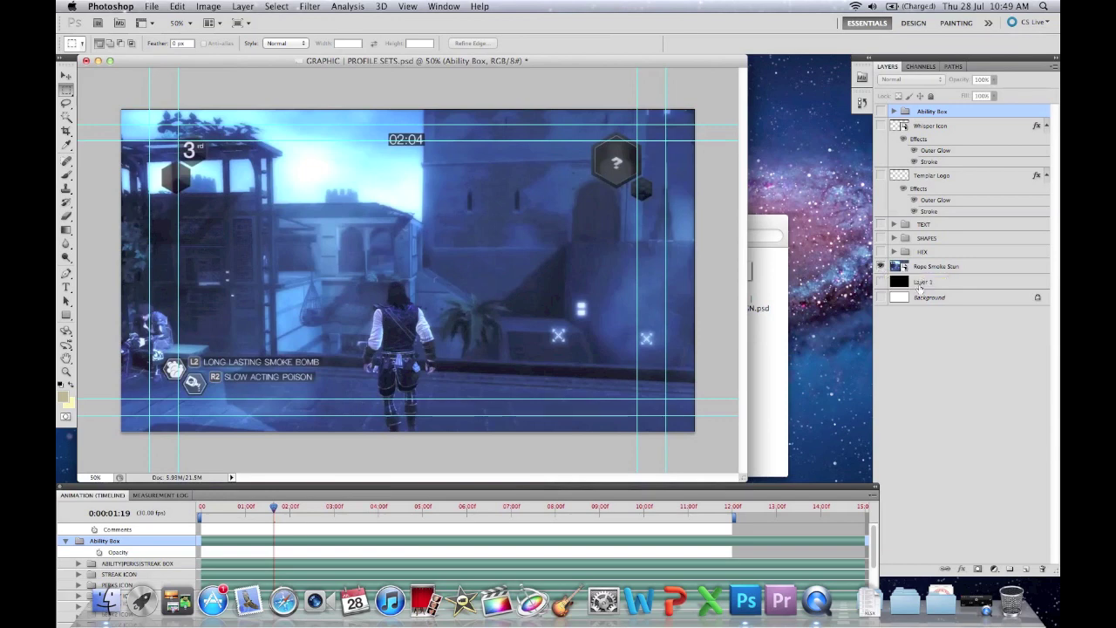
Step: Show the TEXT, SHAPES and HEX groups and move the playhead to 0:00:08:10
left_click_drag(879, 224, 880, 252)
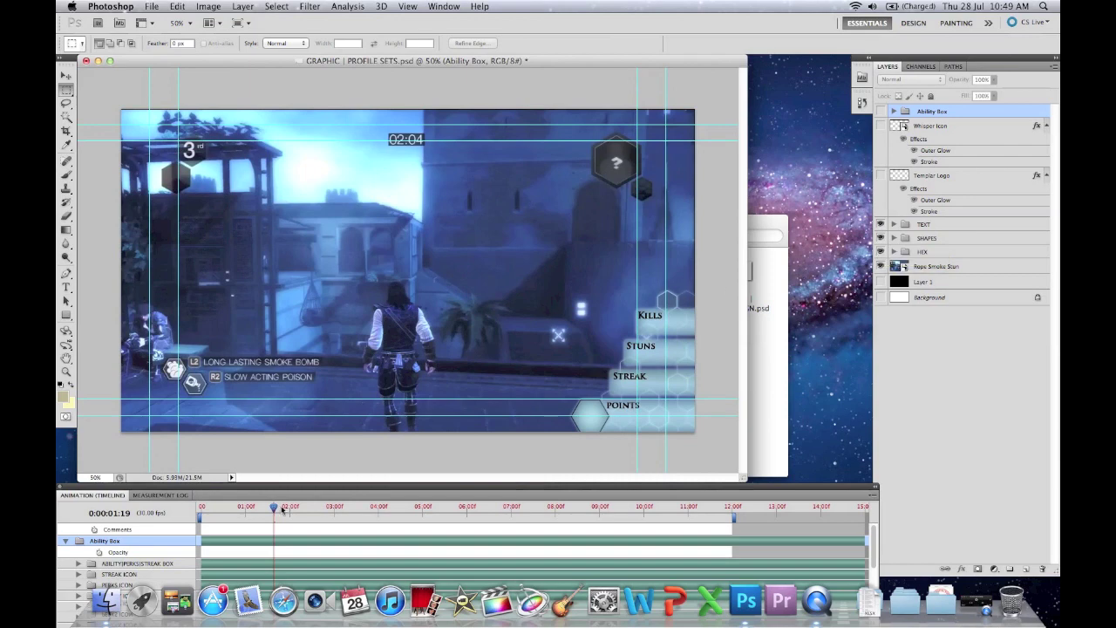
left_click_drag(276, 509, 568, 504)
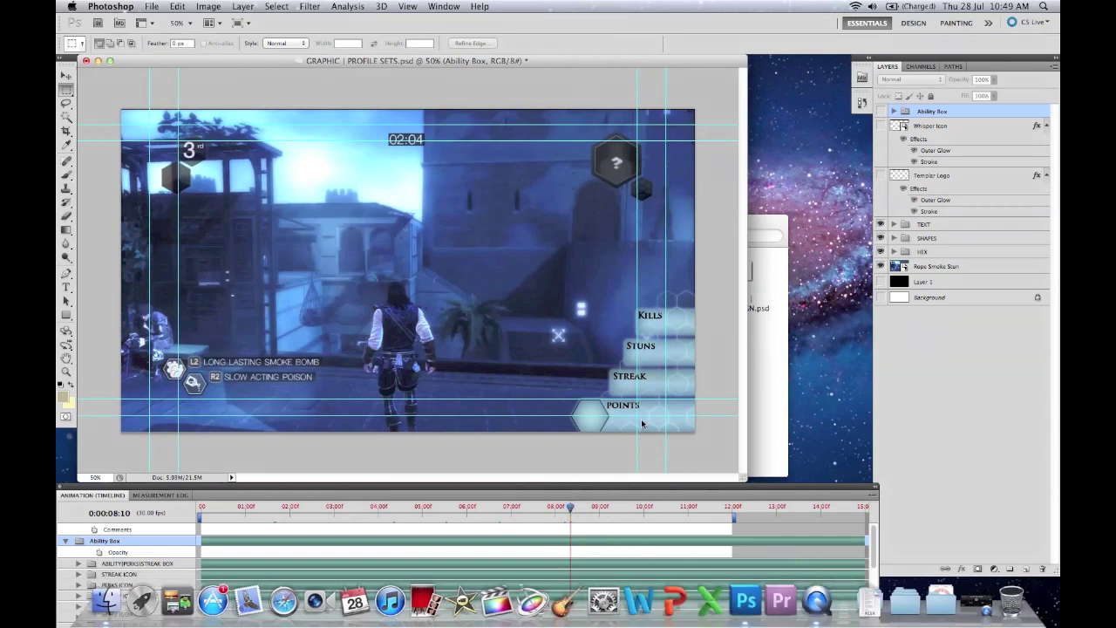
key("F4")
left_click(344, 84)
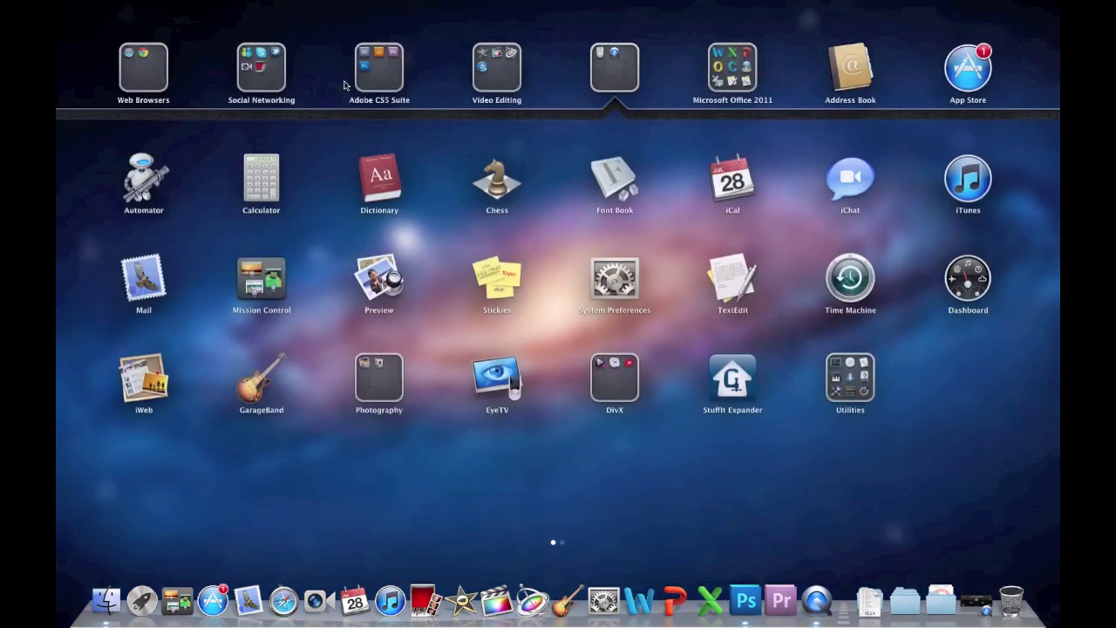
left_click(380, 75)
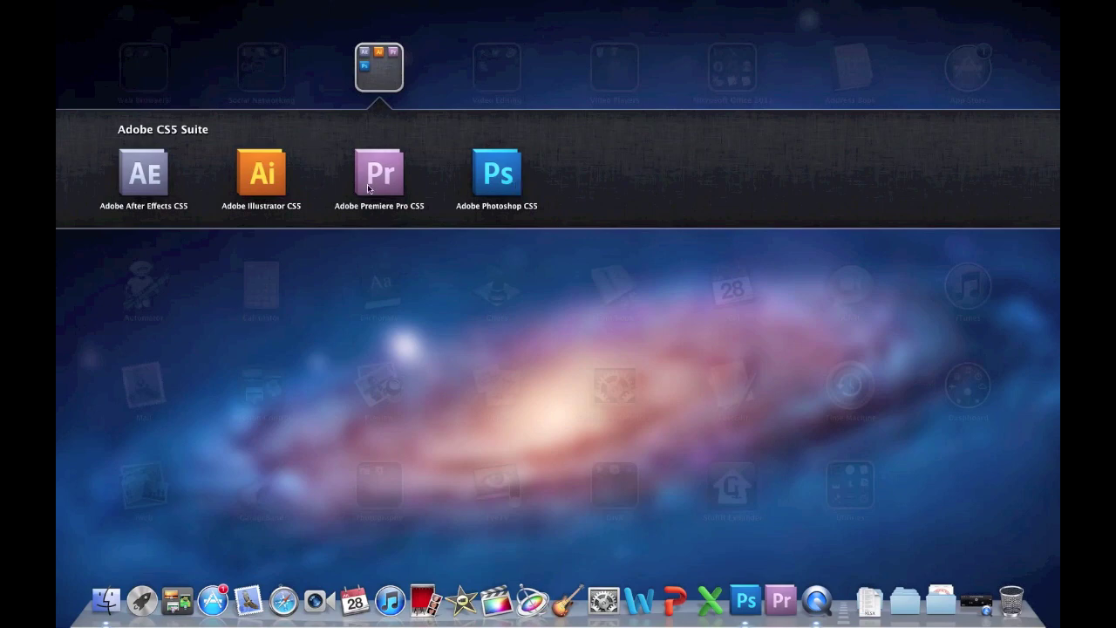
left_click(419, 253)
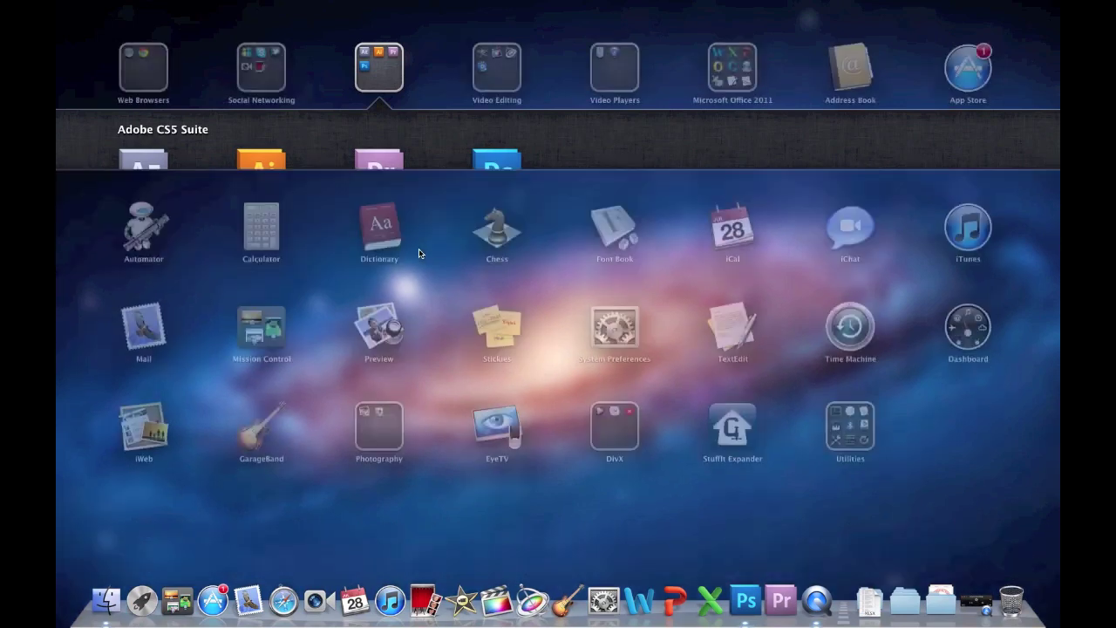
left_click(515, 83)
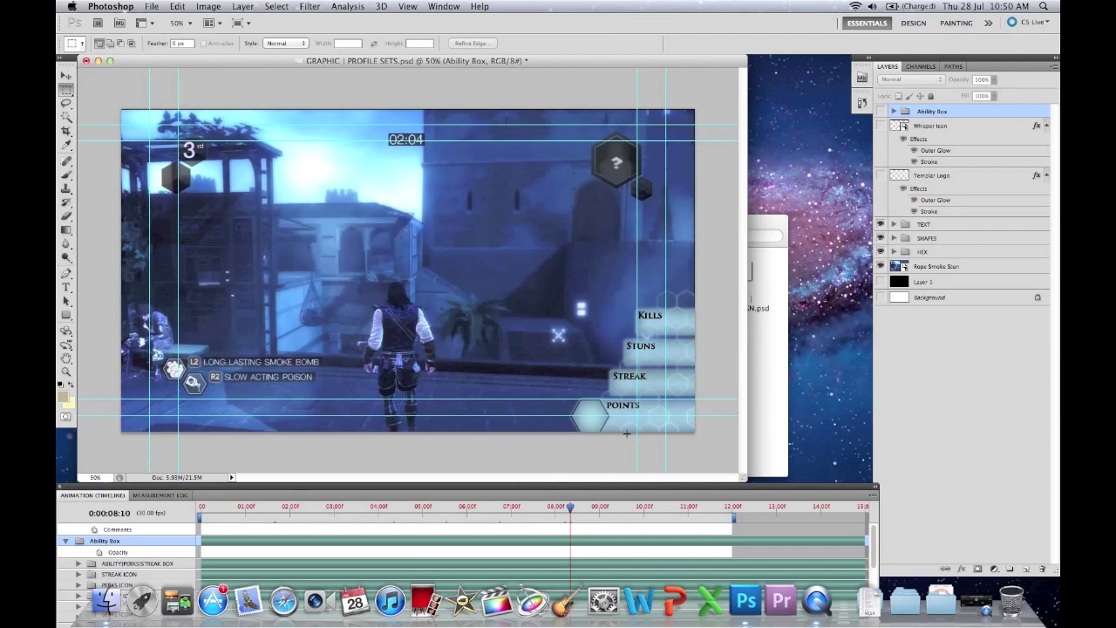
Step: Compare the Whisper Icon and Templar Logo on the Points hexagon, leaving Whisper Icon visible
left_click(880, 127)
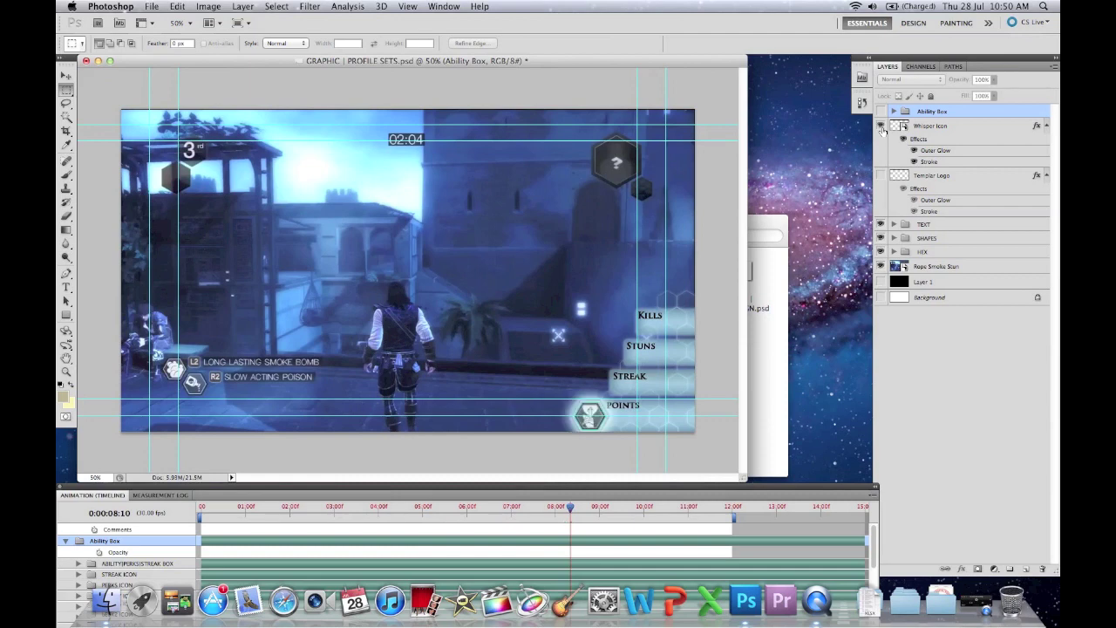
left_click(880, 126)
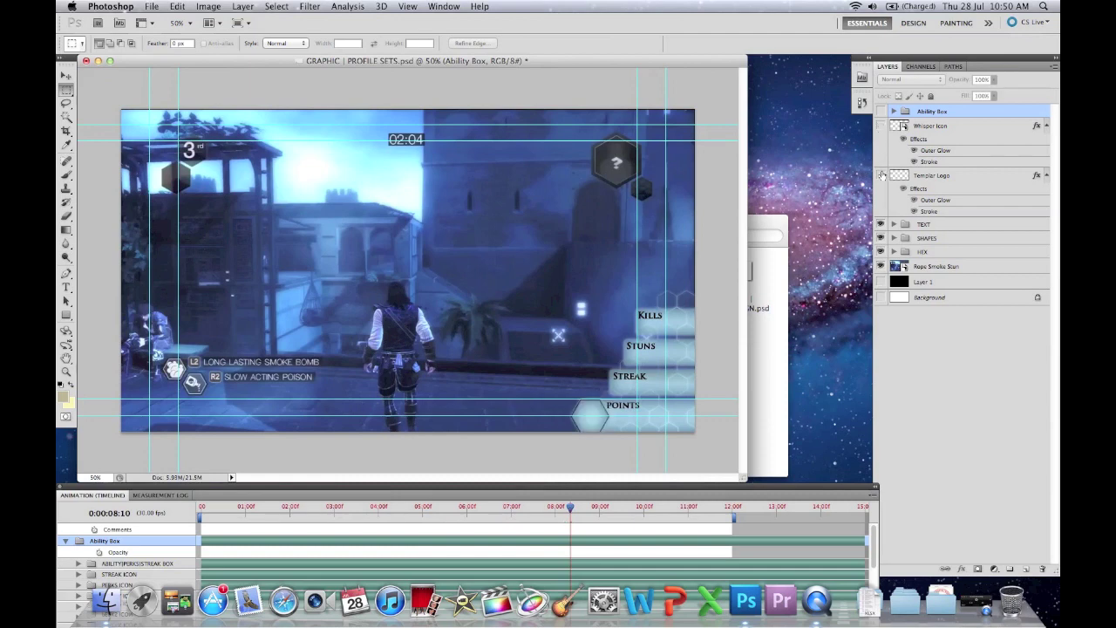
left_click(881, 175)
left_click(880, 176)
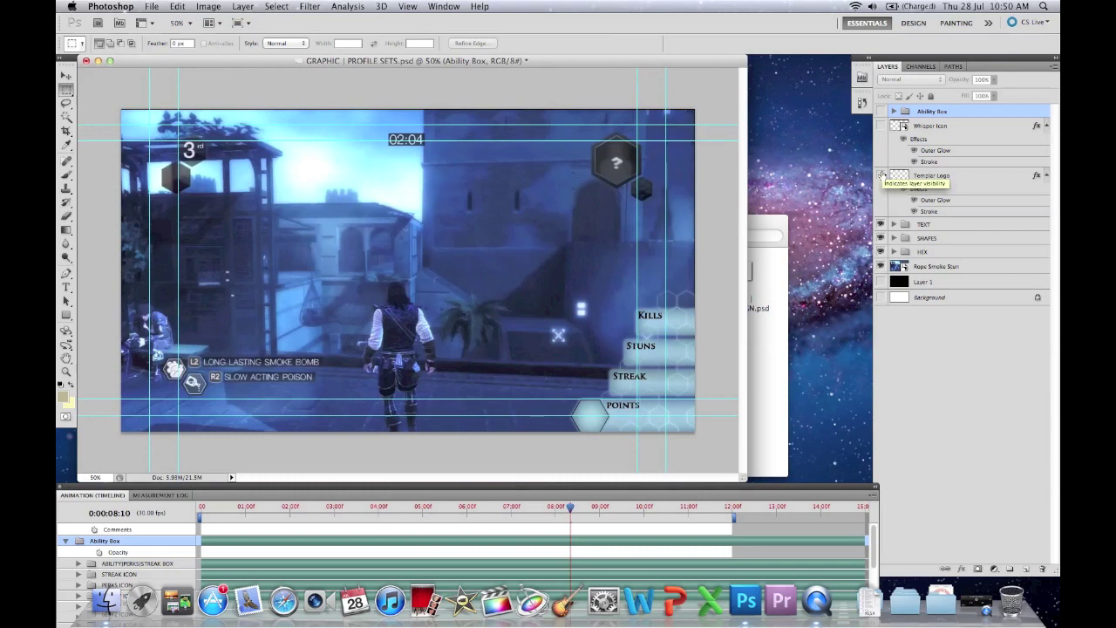
left_click(880, 126)
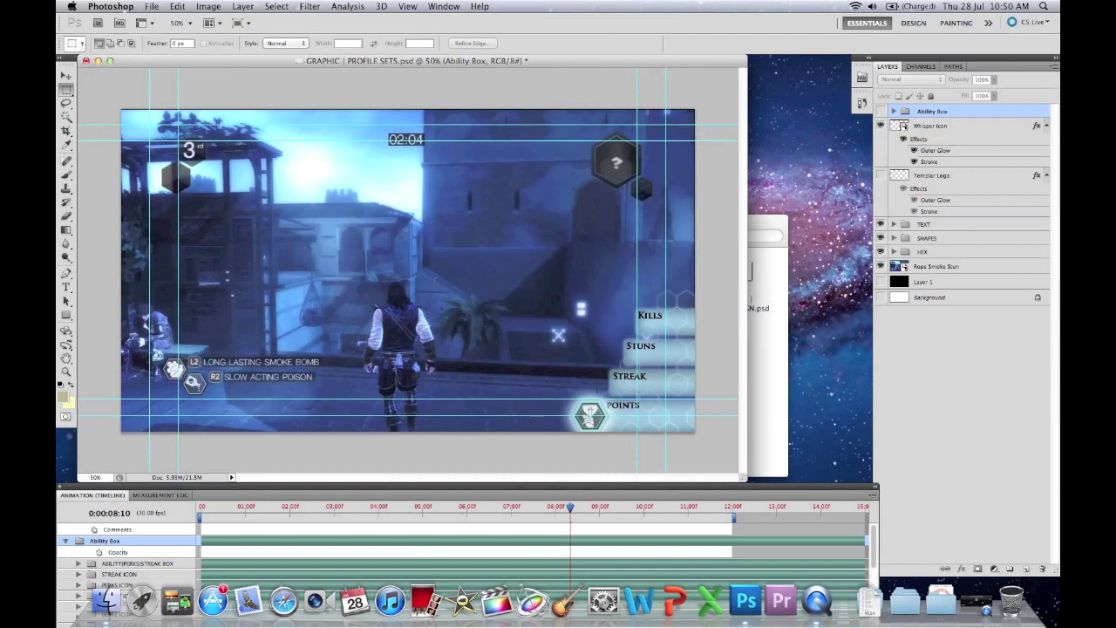
left_click(508, 599)
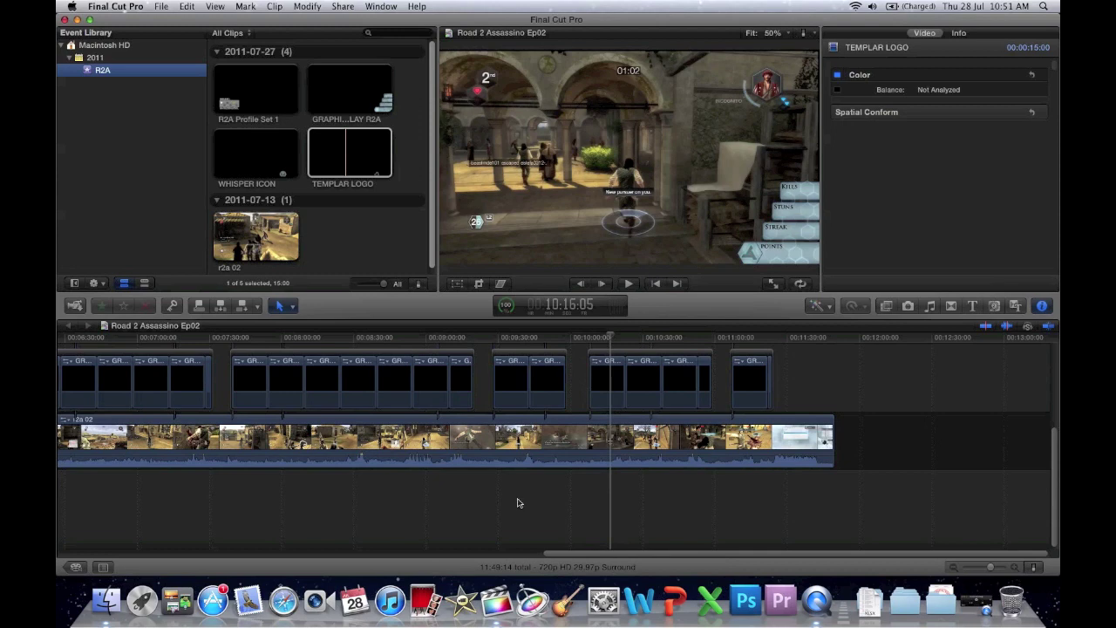
Step: Scroll the timeline down to the r2a 02 gameplay clip and select it in the Inspector
scroll(517, 503, "up", 5)
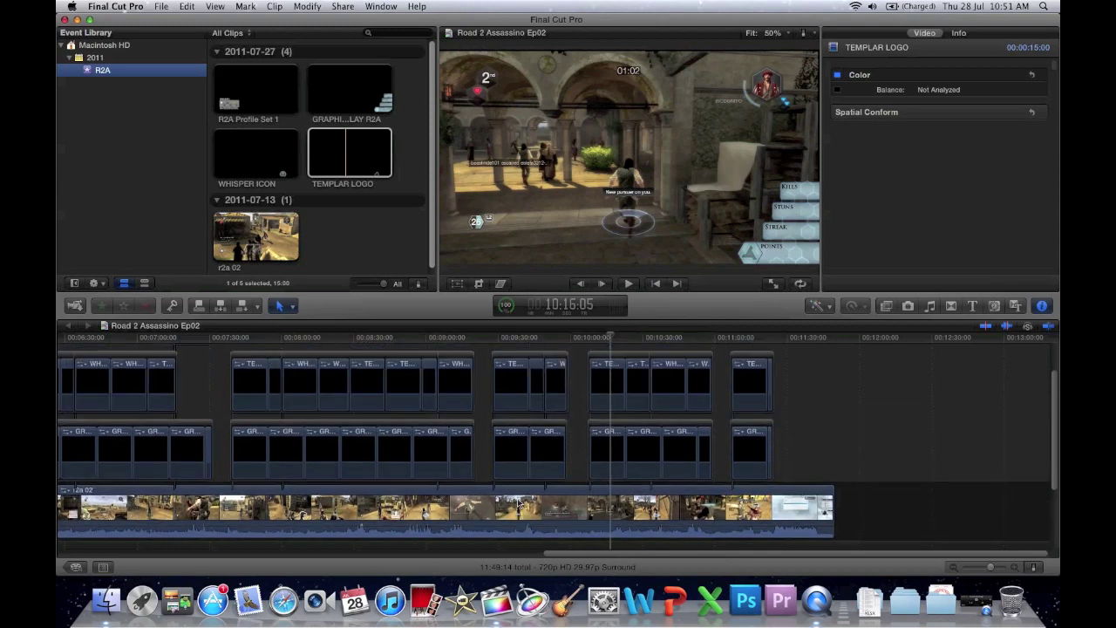
scroll(517, 503, "down", 1)
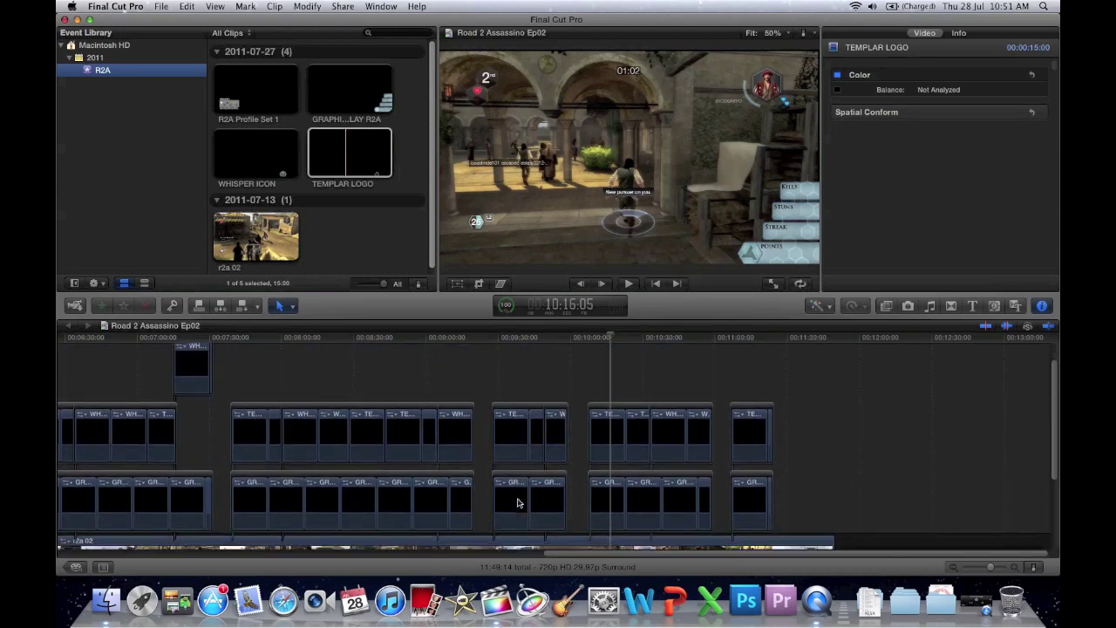
left_click(591, 339)
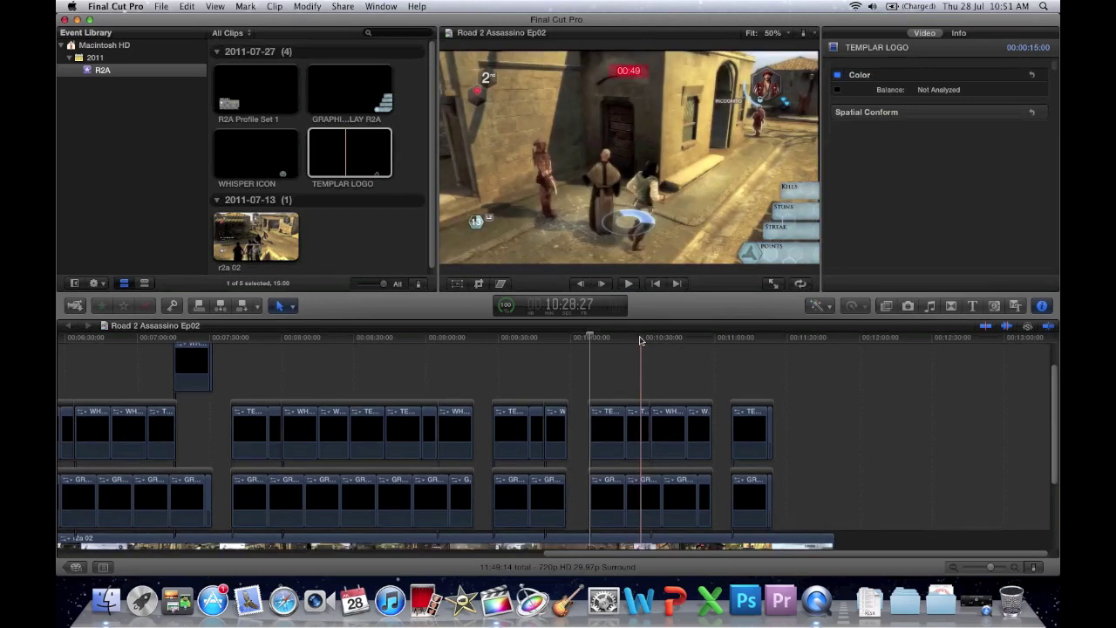
scroll(633, 427, "down", 5)
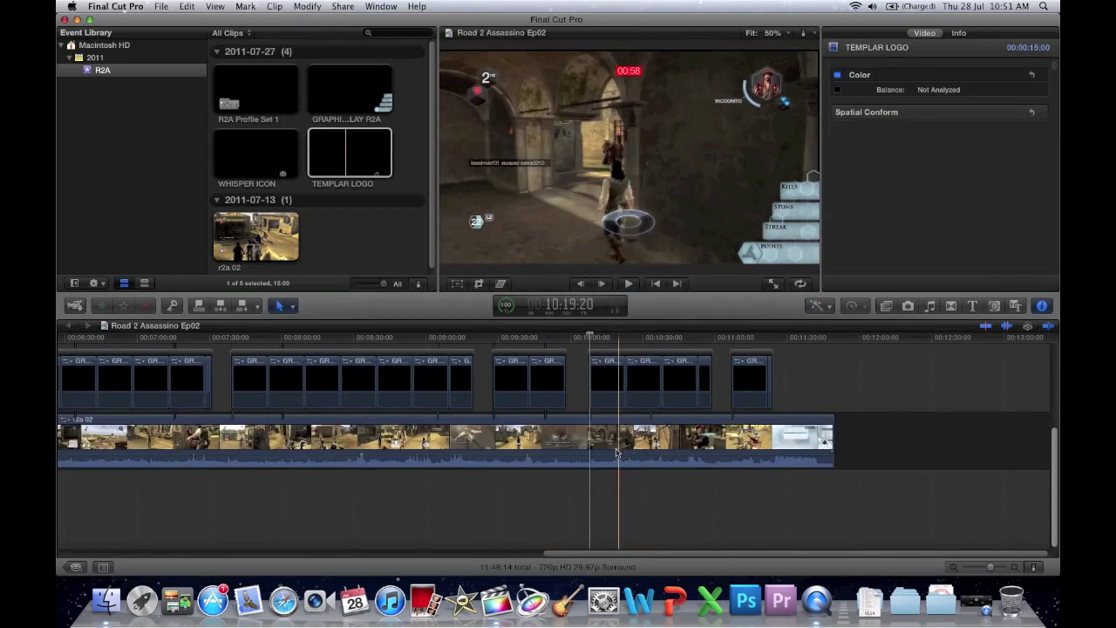
left_click(617, 449)
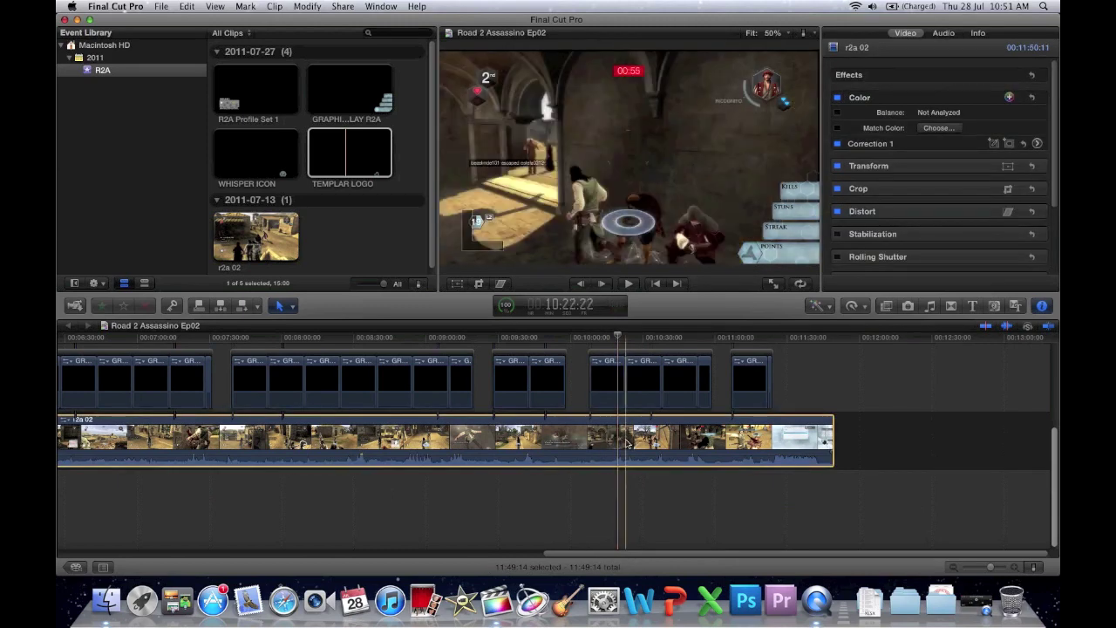
Step: Inspect a GRAPHIC HUD OVERLAY R2A clip, then switch to a TEMPLAR LOGO clip's settings
left_click(634, 379)
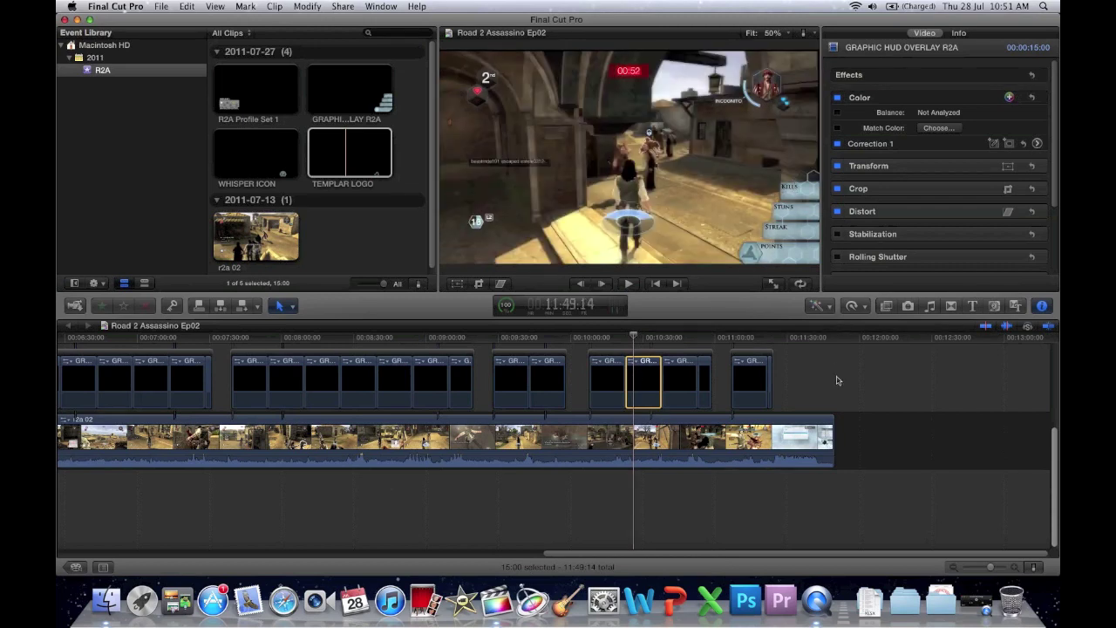
scroll(837, 393, "up", 4)
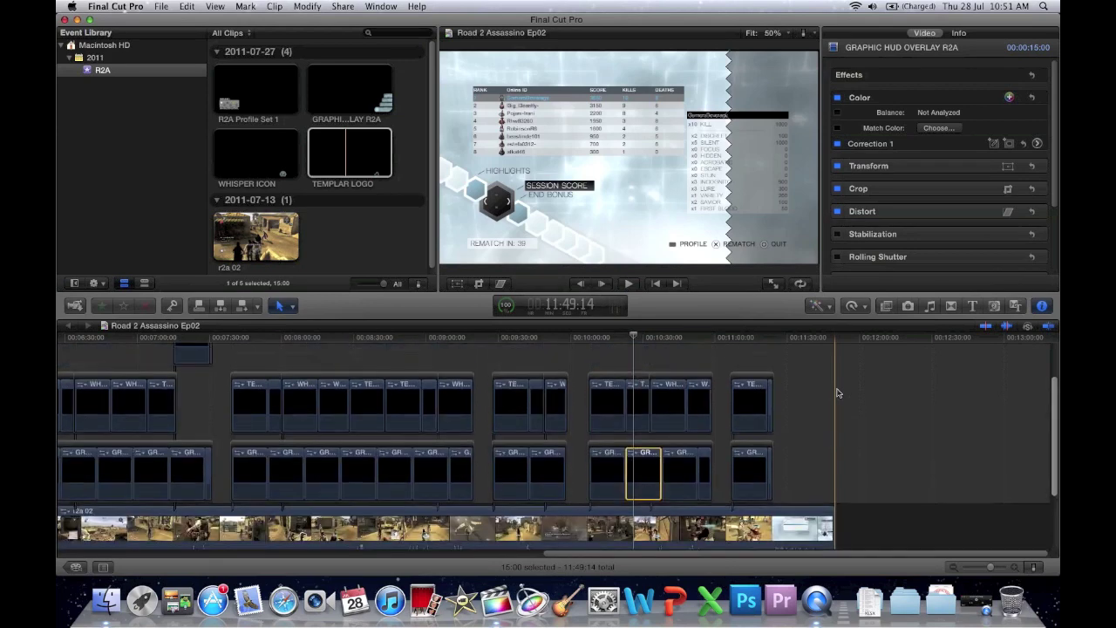
left_click(639, 409)
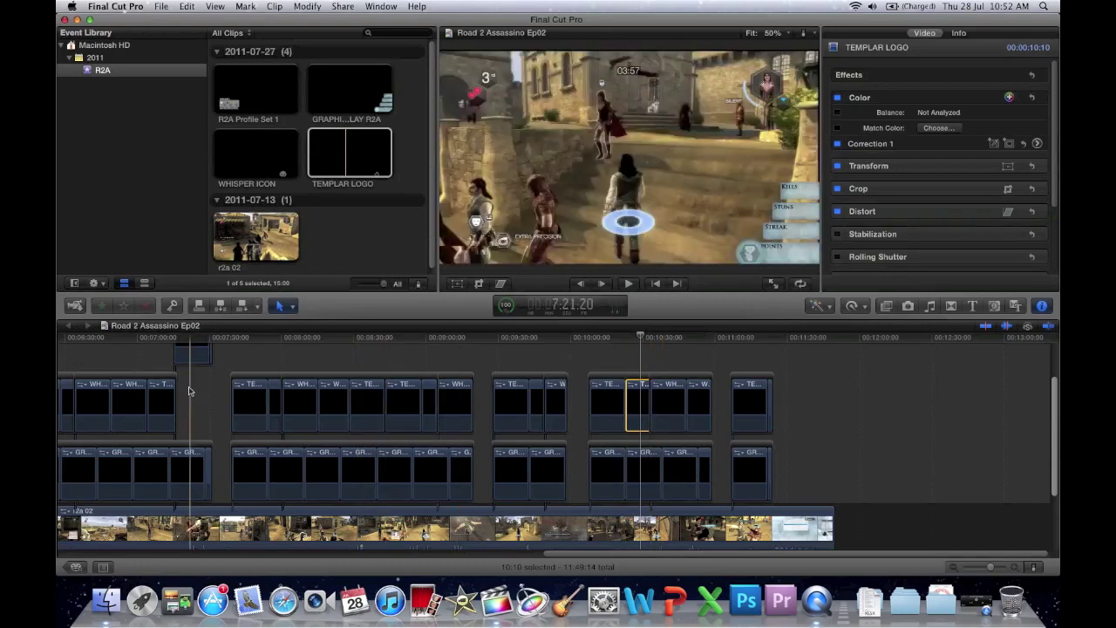
scroll(189, 390, "left", 5)
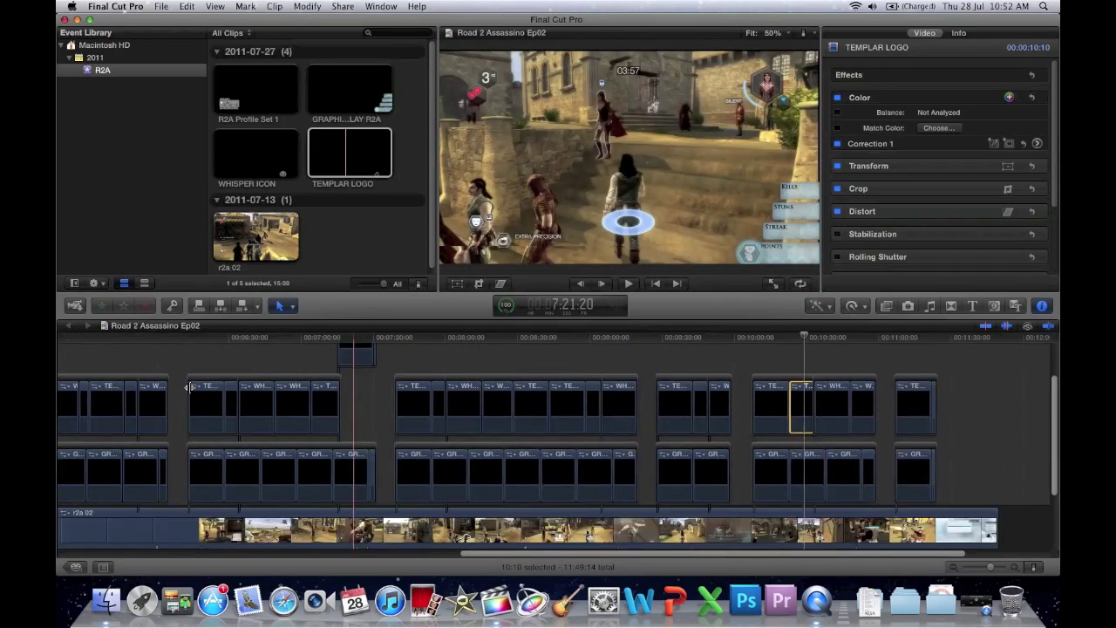
scroll(189, 390, "left", 12)
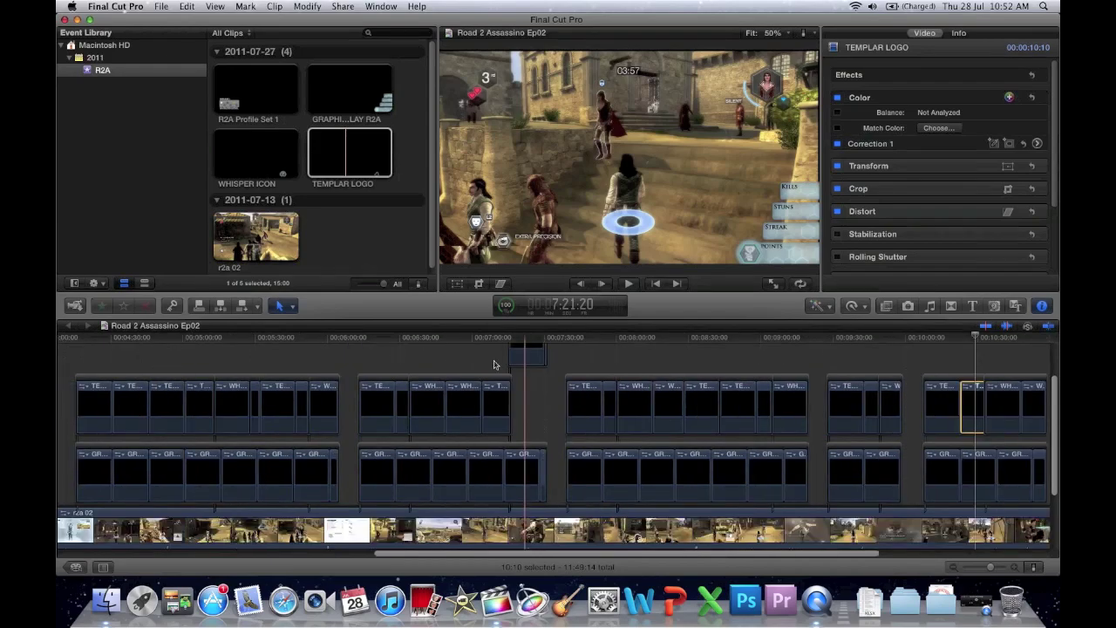
scroll(732, 357, "left", 3)
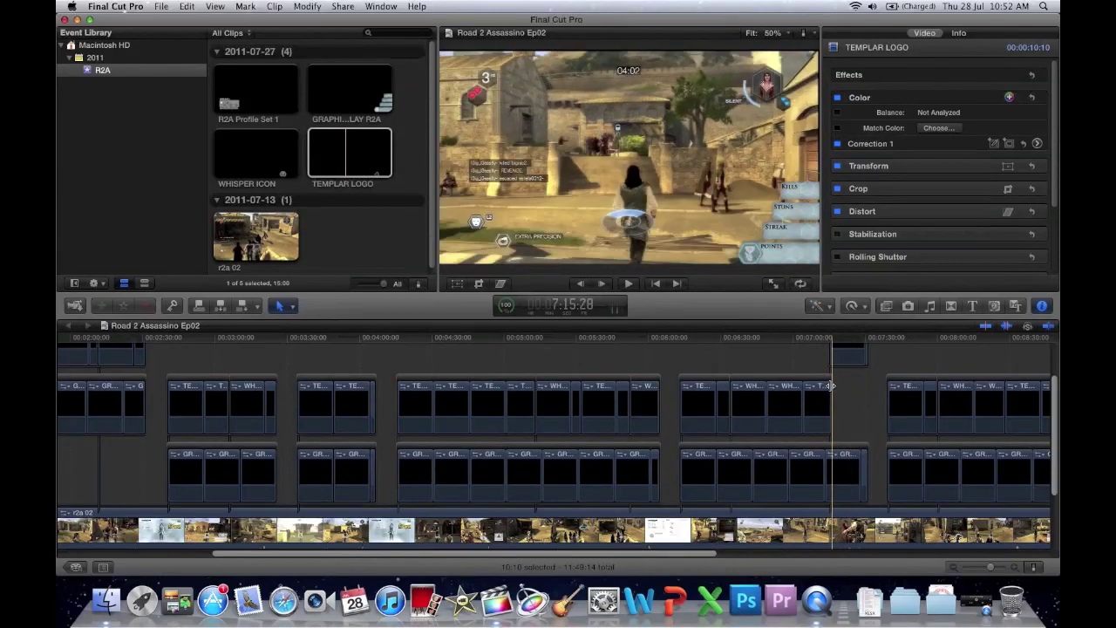
Step: Extend the Templar logo clip from 00:00:10:10 to 00:00:11:10, then select R2A Profile Set 1
left_click(829, 385)
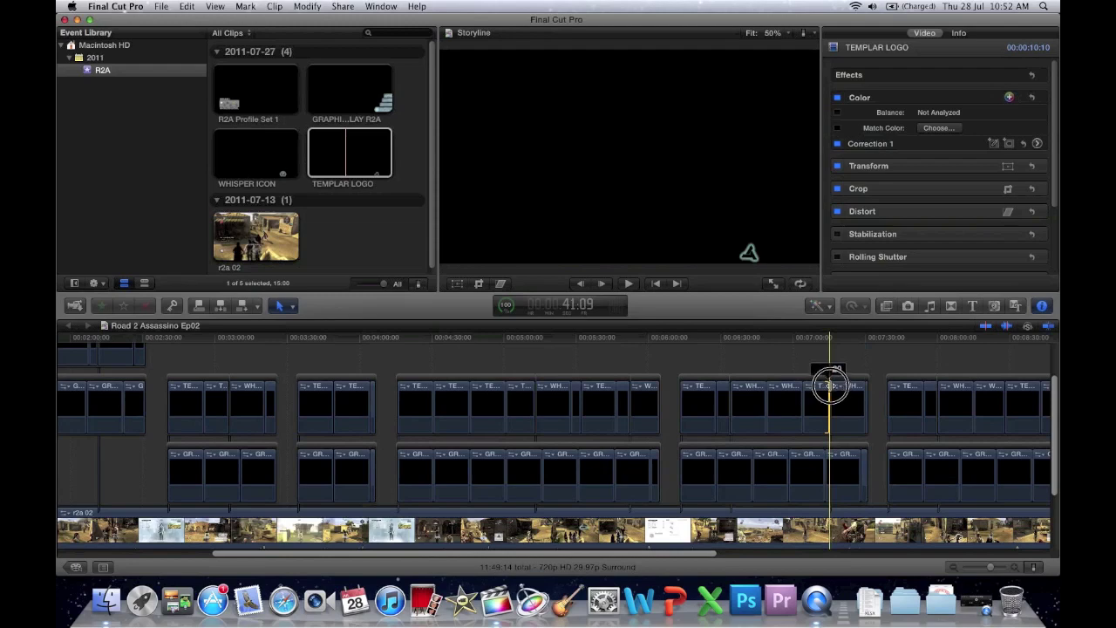
left_click(837, 386)
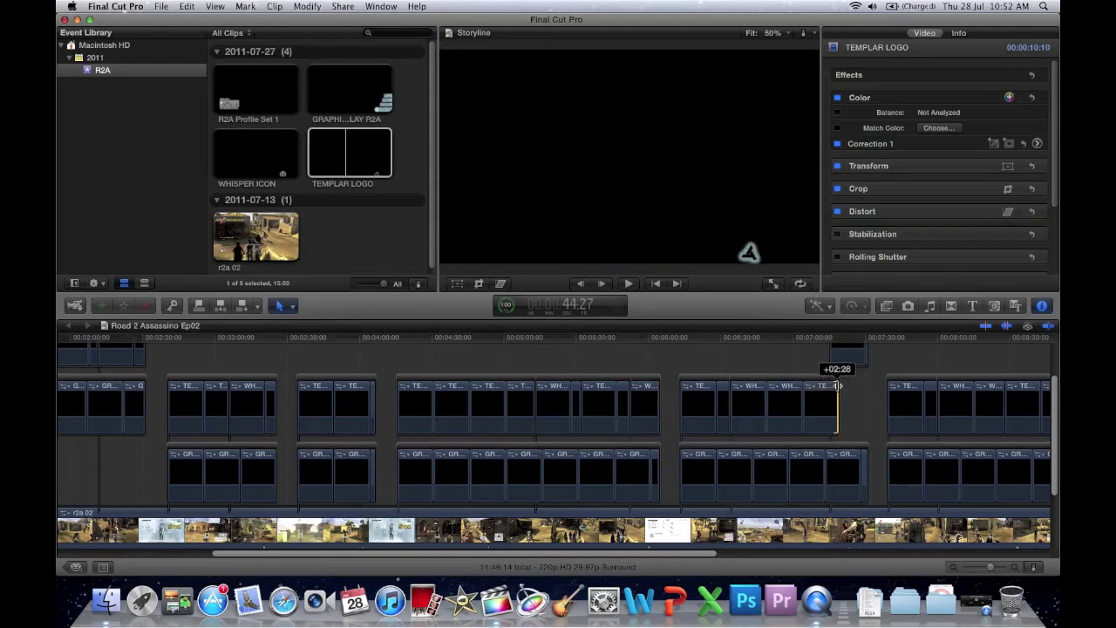
left_click(829, 386)
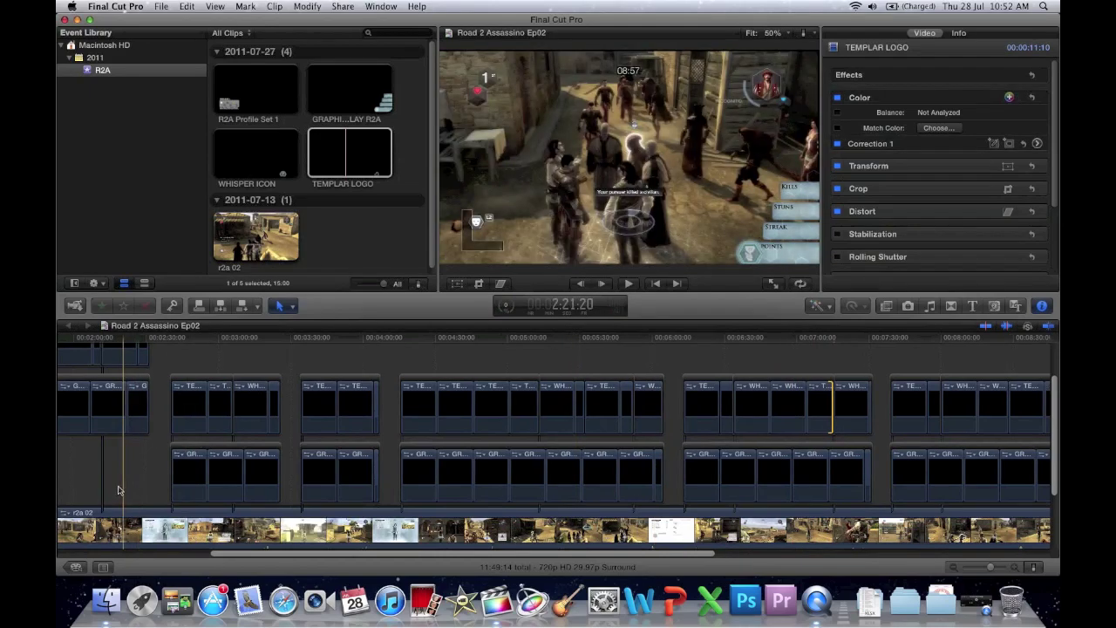
scroll(119, 490, "left", 5)
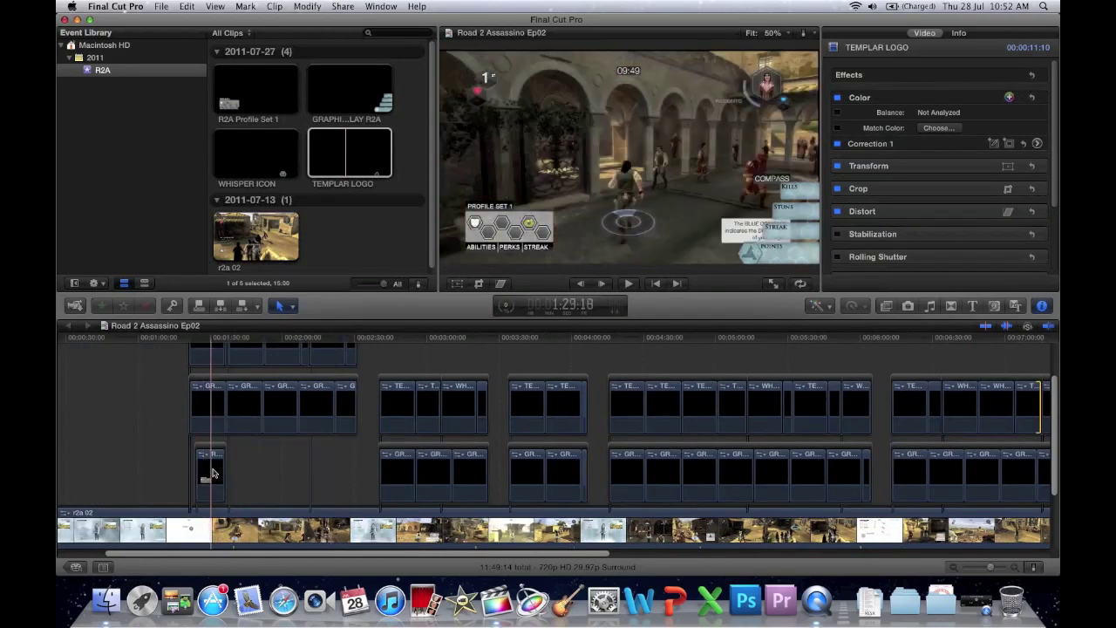
left_click(212, 475)
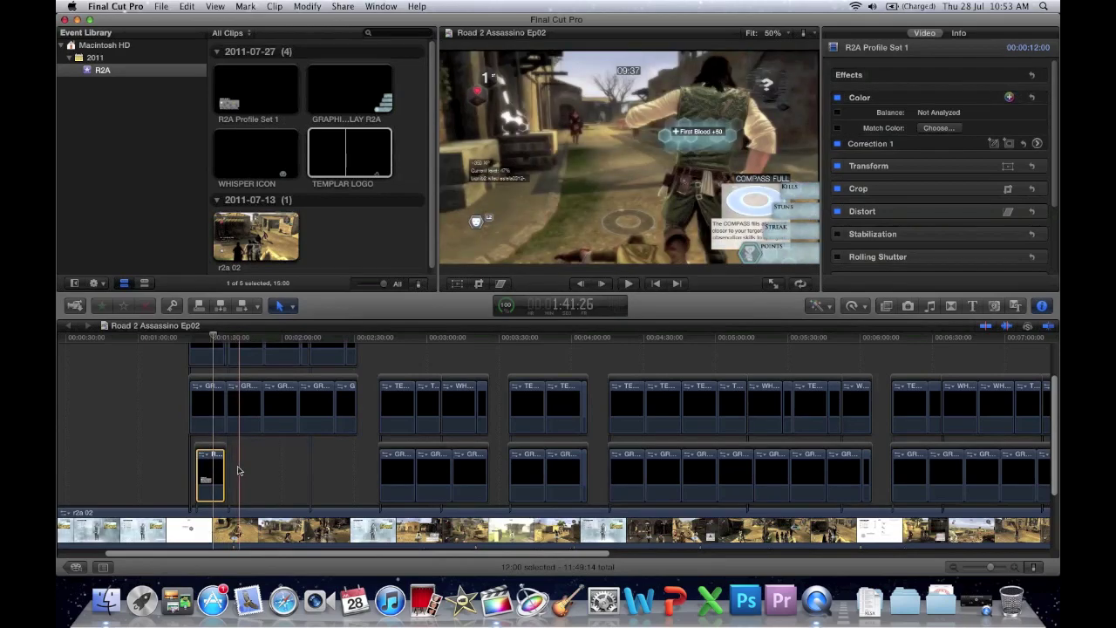
left_click(238, 471)
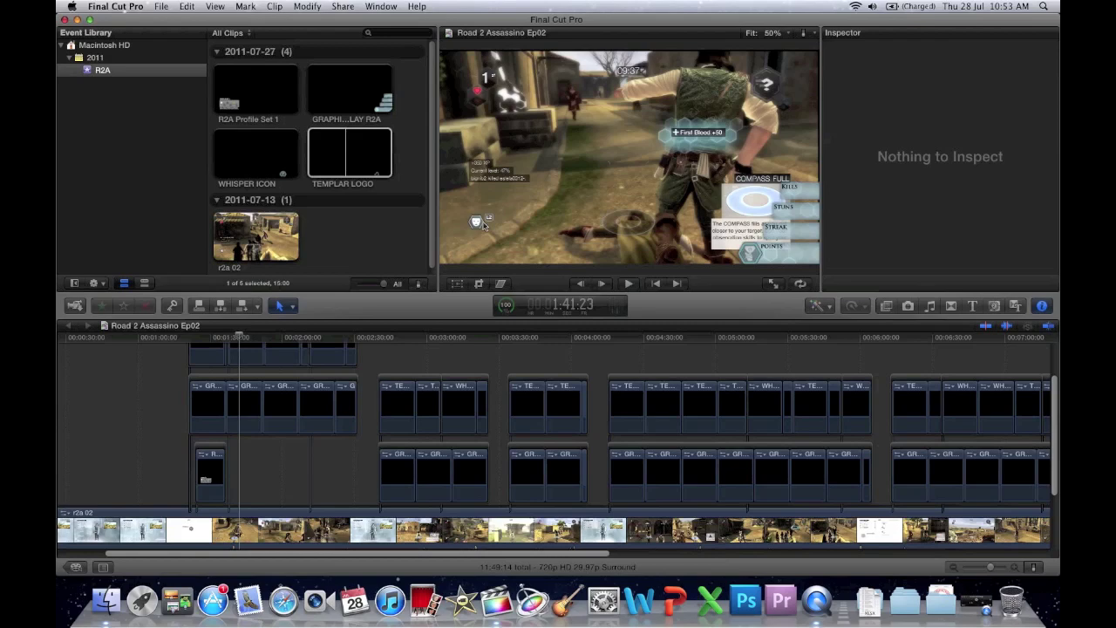
left_click(309, 177)
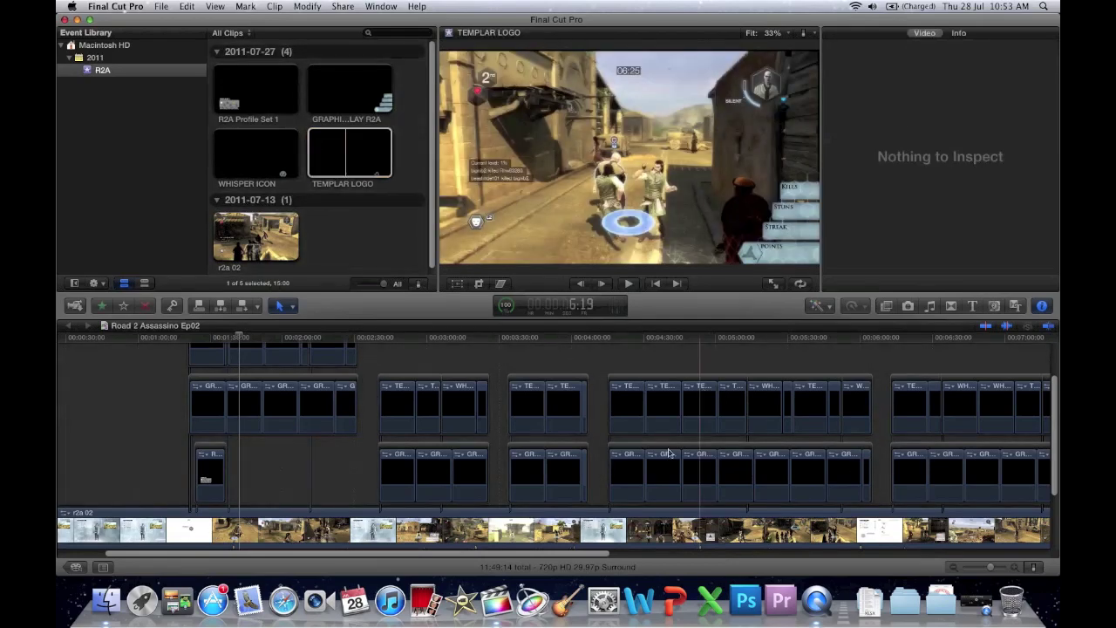
Step: Export Road 2 Assassino Ep02.mov to the Desktop with After export set to Do Nothing
left_click(383, 6)
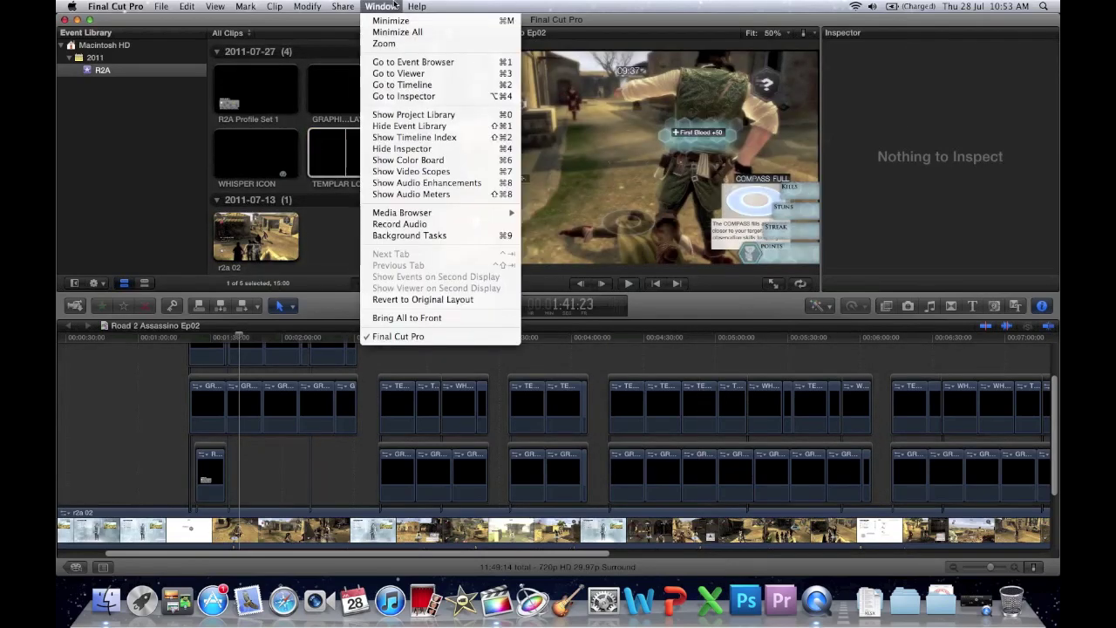
mouse_move(342, 6)
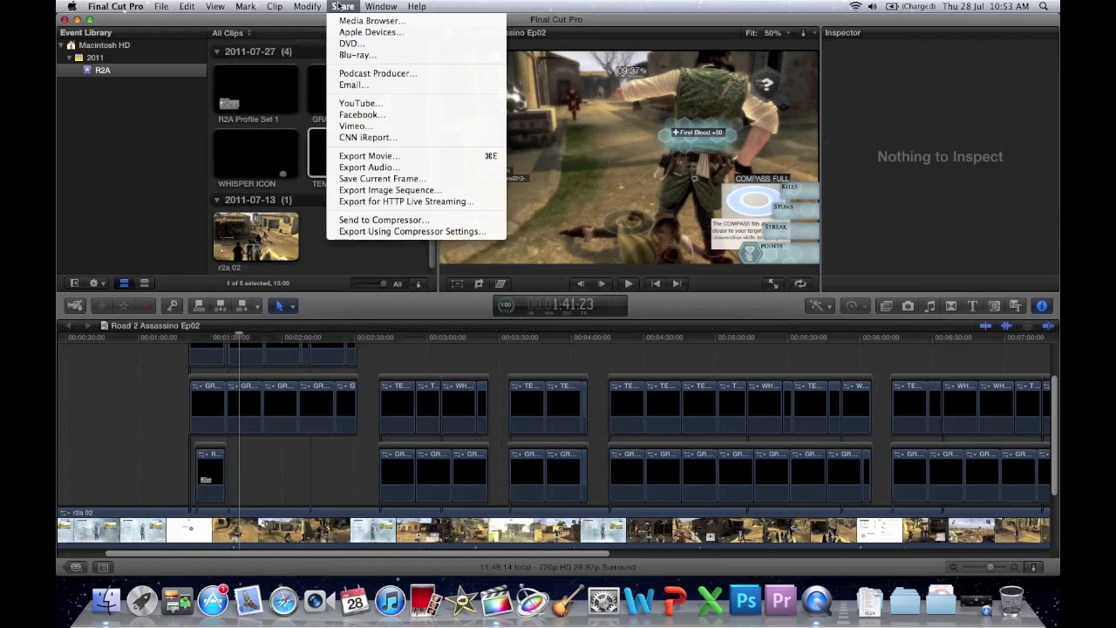
left_click(347, 156)
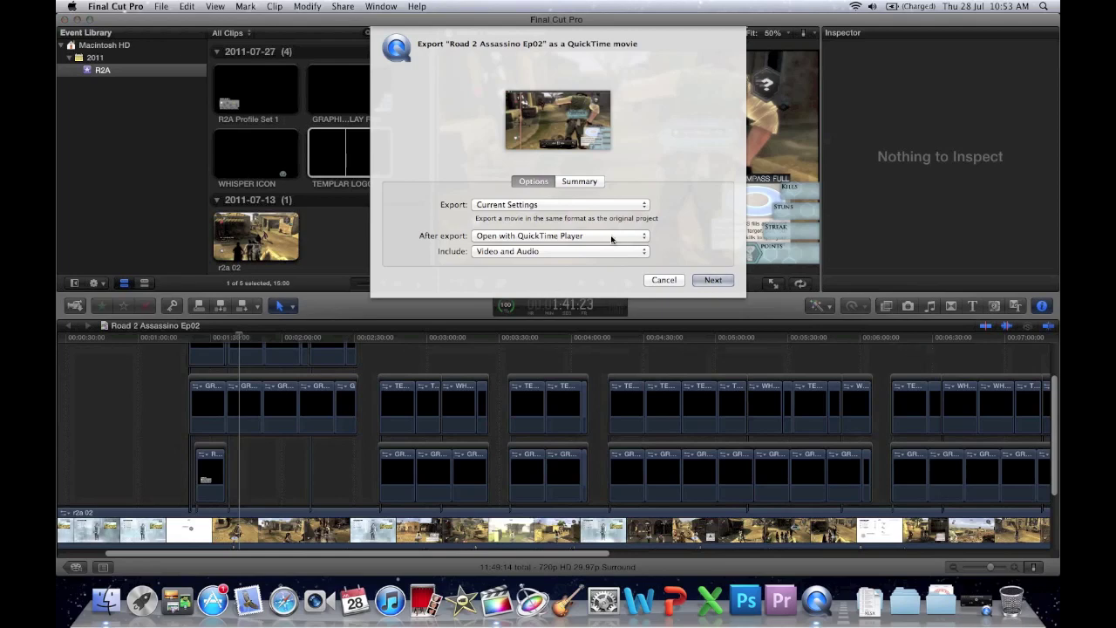
left_click(611, 234)
left_click(553, 225)
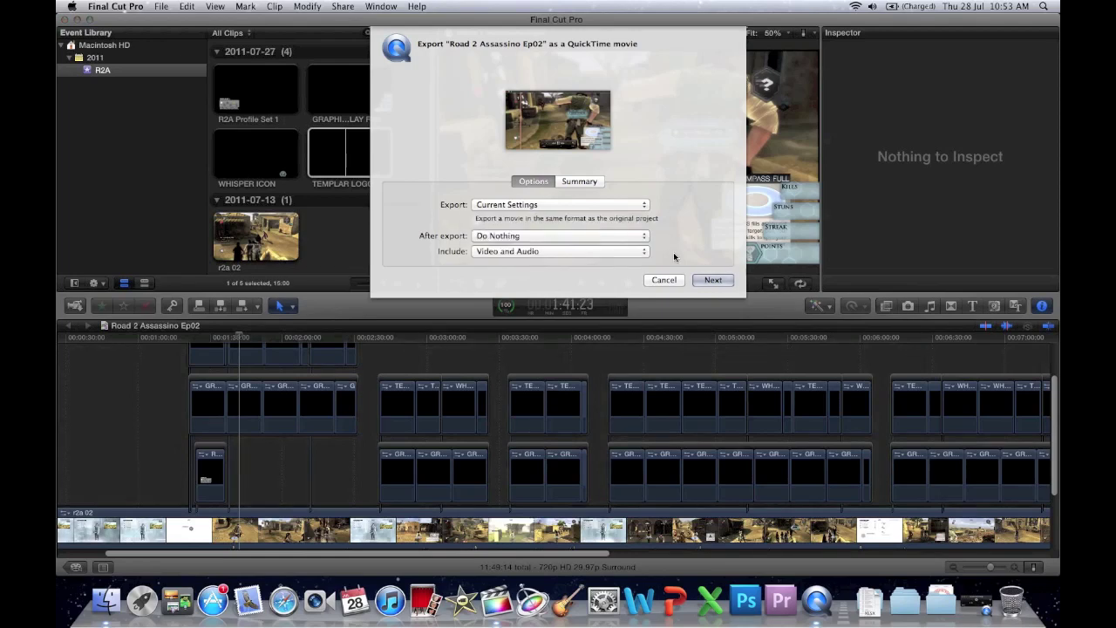
left_click(710, 281)
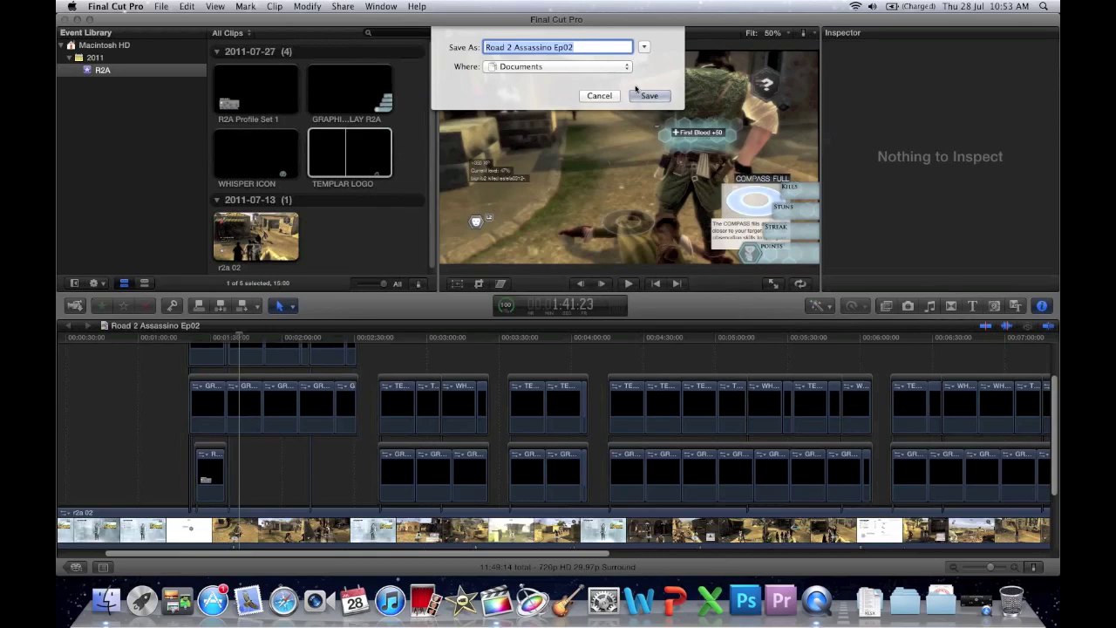
left_click(599, 68)
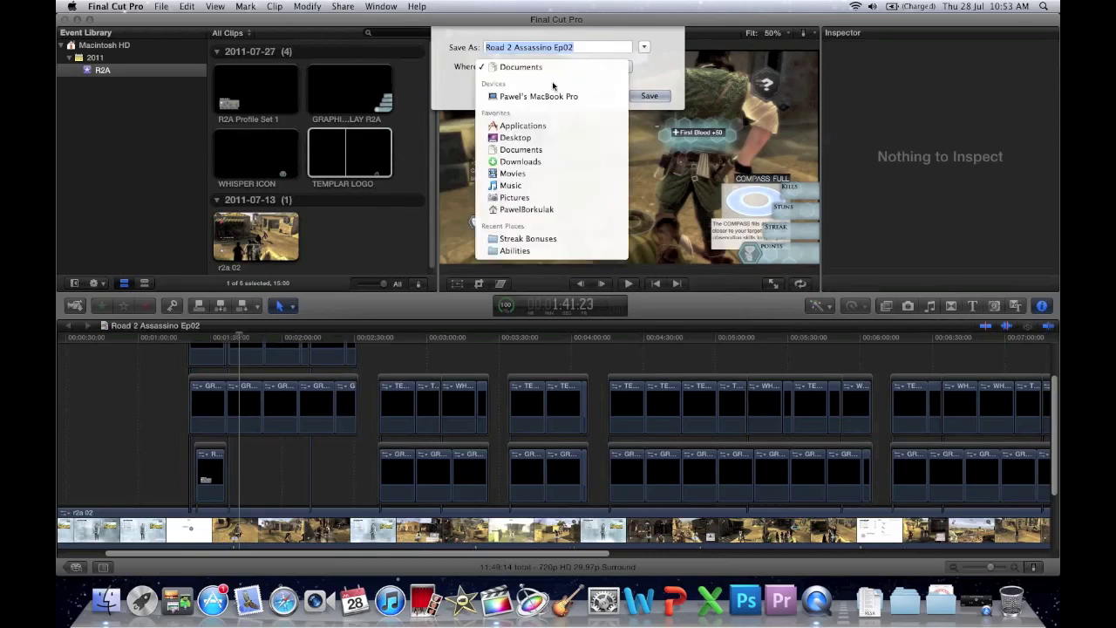
left_click(524, 140)
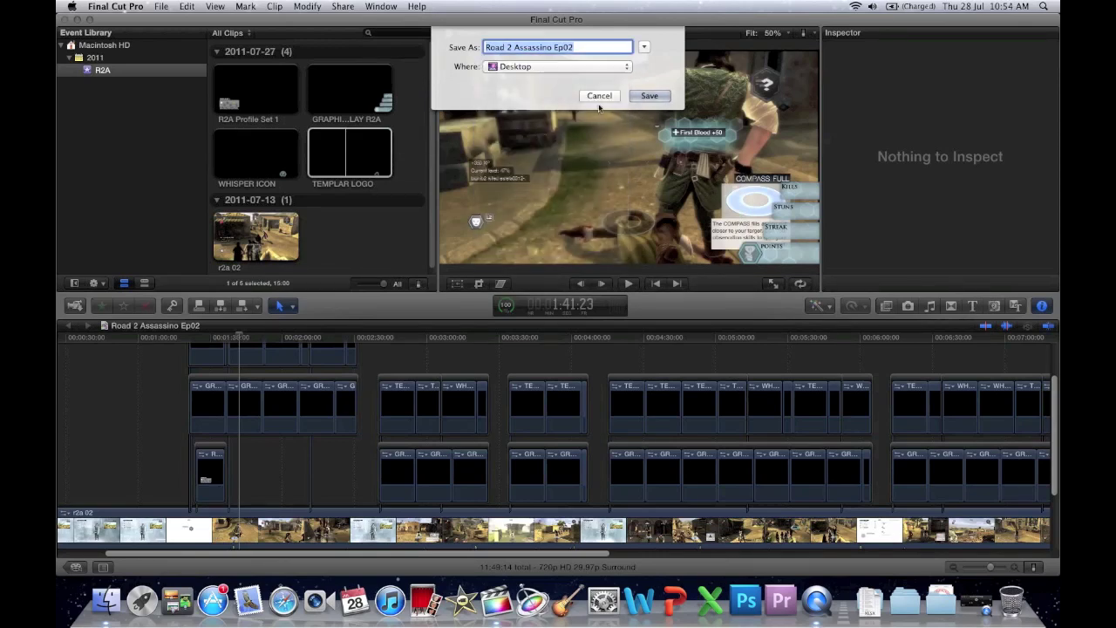
left_click(651, 96)
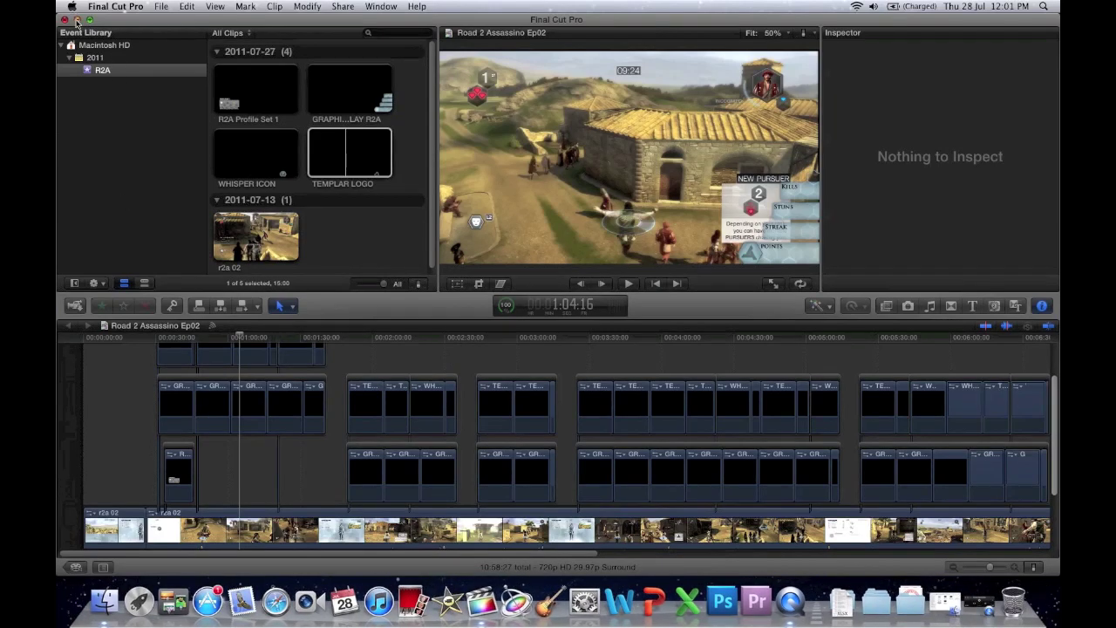
Step: Minimize the Final Cut Pro window to reveal the exported Road 2 Assassino Ep02 .mov file
left_click(76, 19)
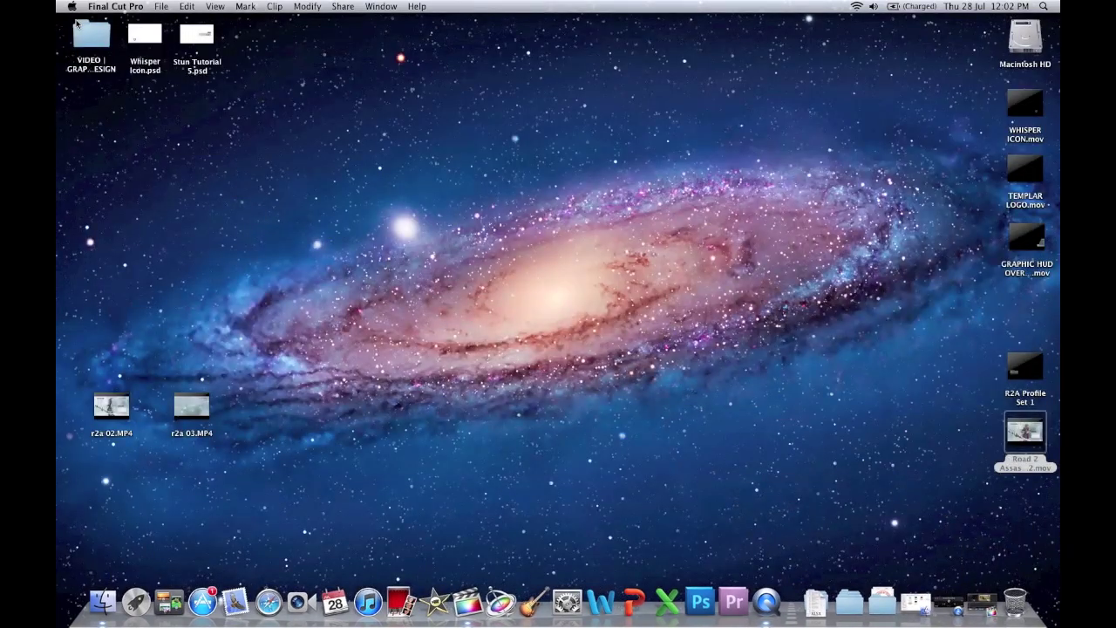
Step: Move the exported Road 2 movie off the desktop and start a new Premiere Pro CS5 project
left_click_drag(1022, 431, 539, 247)
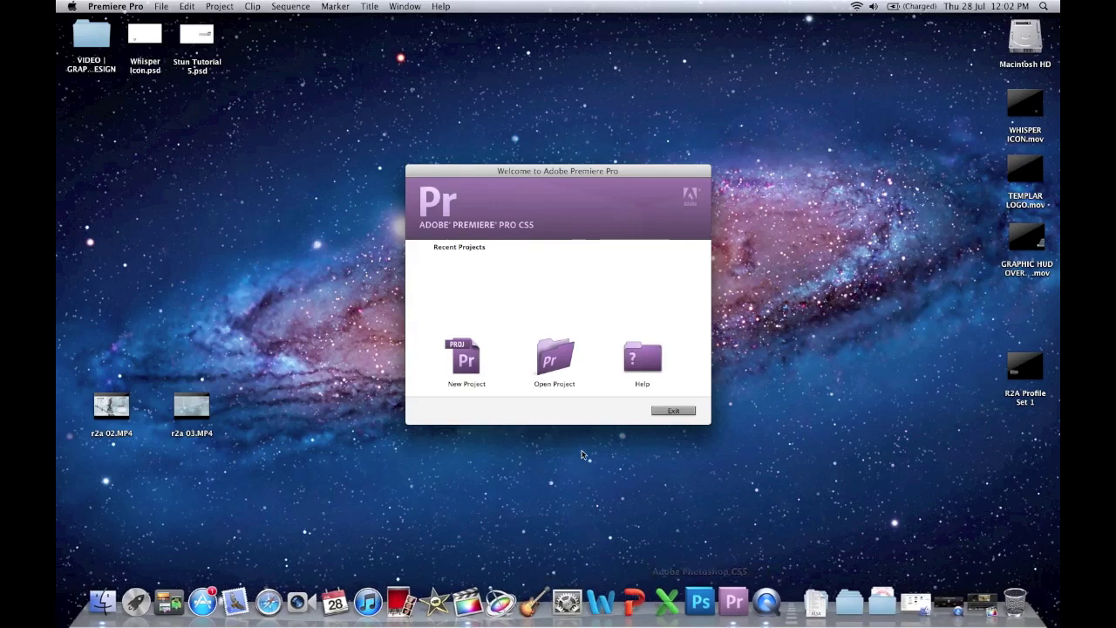
left_click(480, 364)
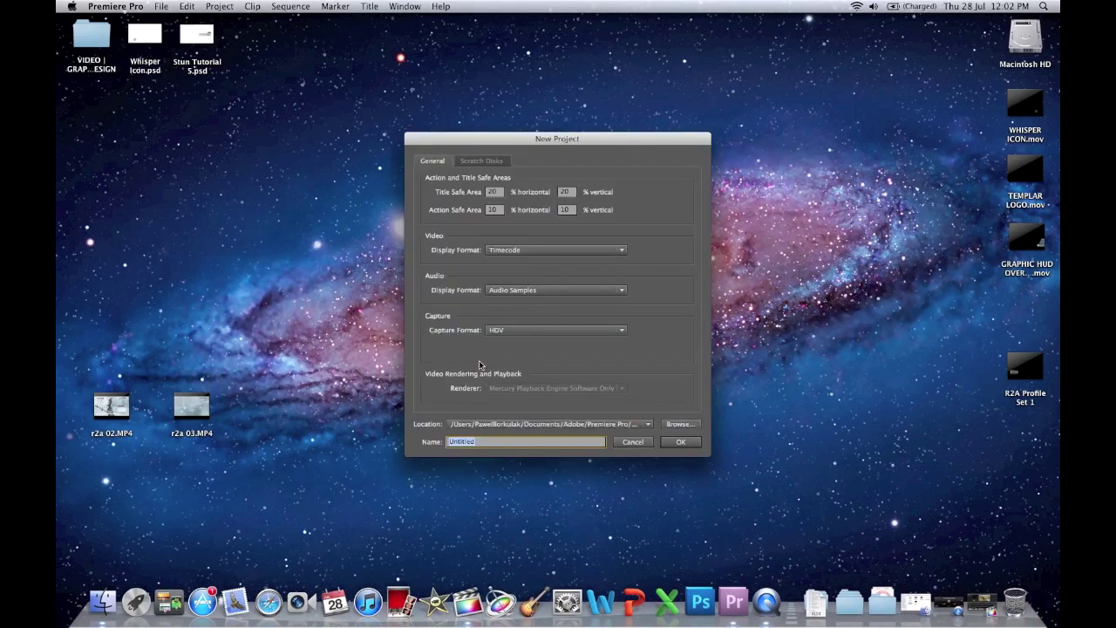
Step: Create the untitled project with an empty HDV 720p30 sequence named Sequence 01
left_click(676, 445)
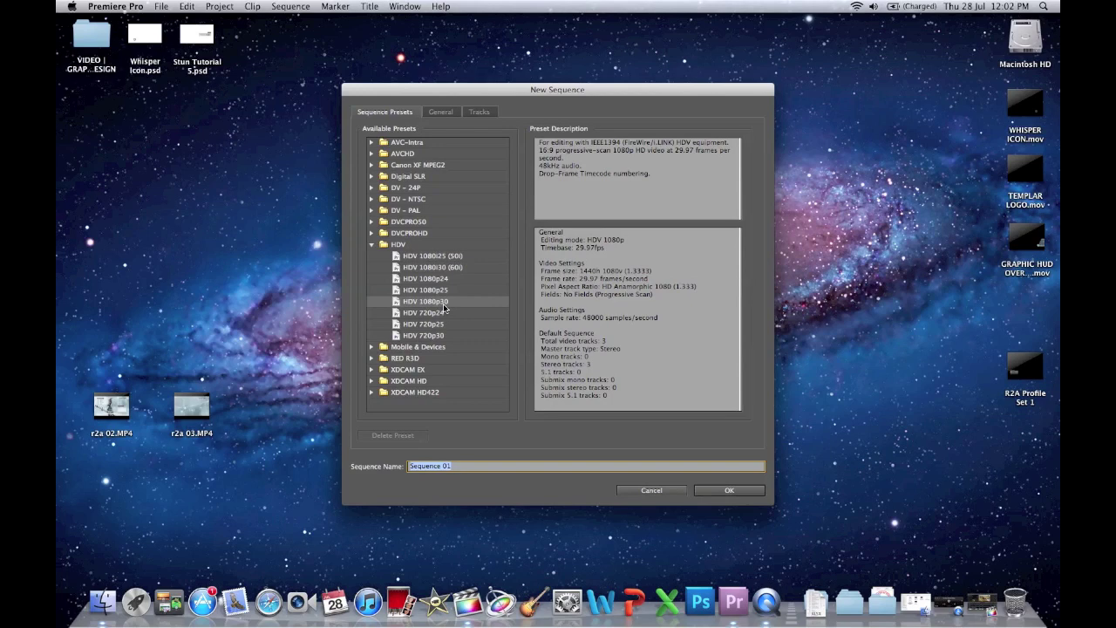
left_click(434, 338)
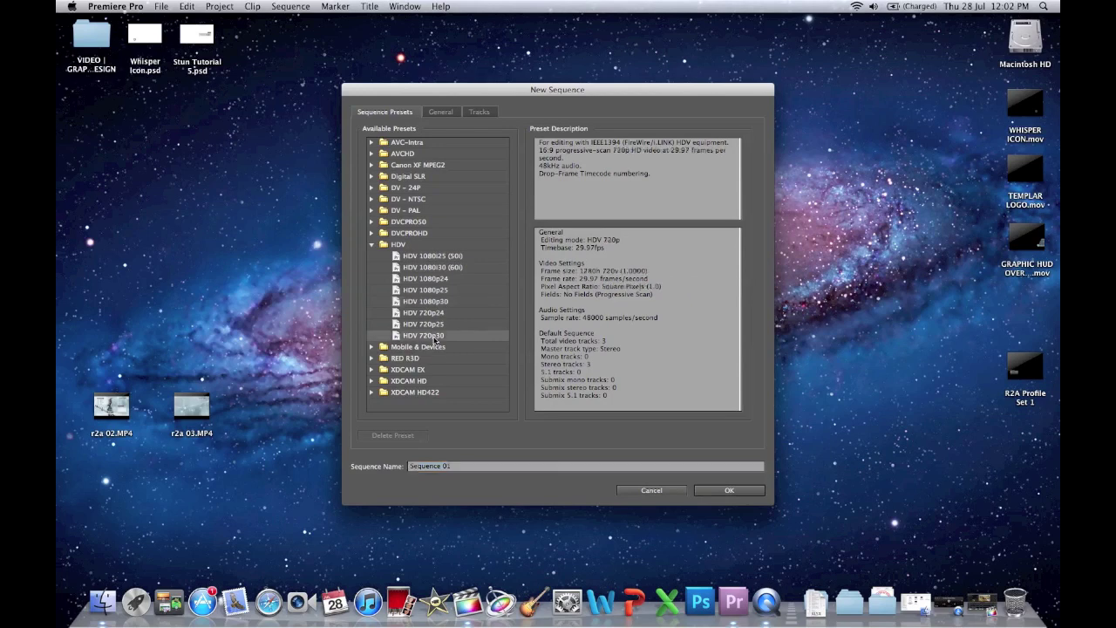
left_click(730, 503)
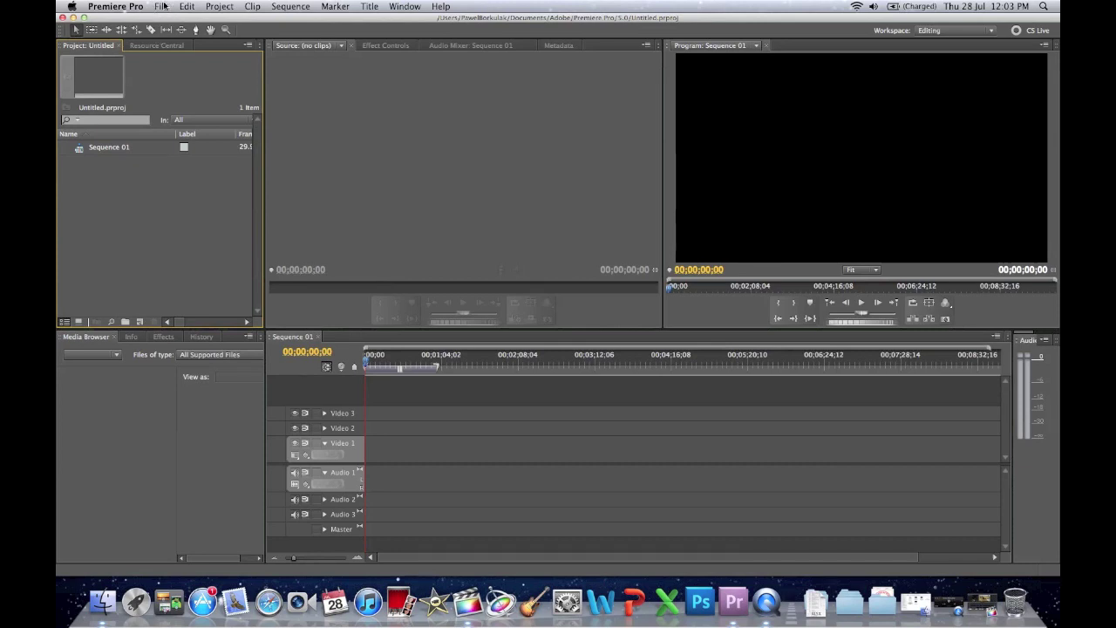
left_click(161, 6)
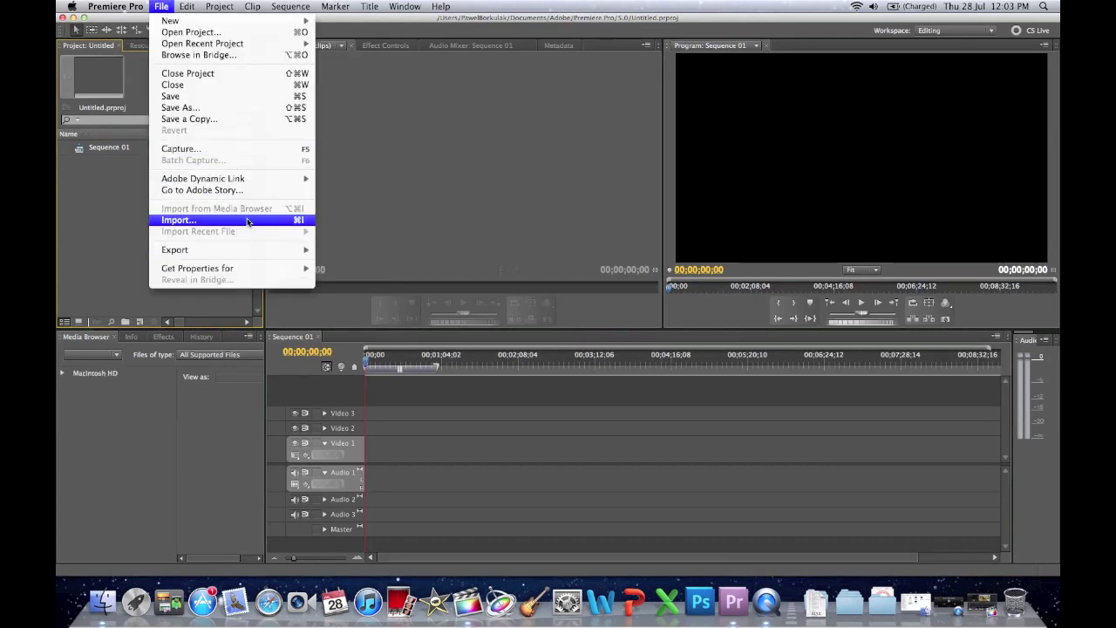
Step: Import Road 2 Assassino Ep02.mov from the Desktop into the project
left_click(218, 219)
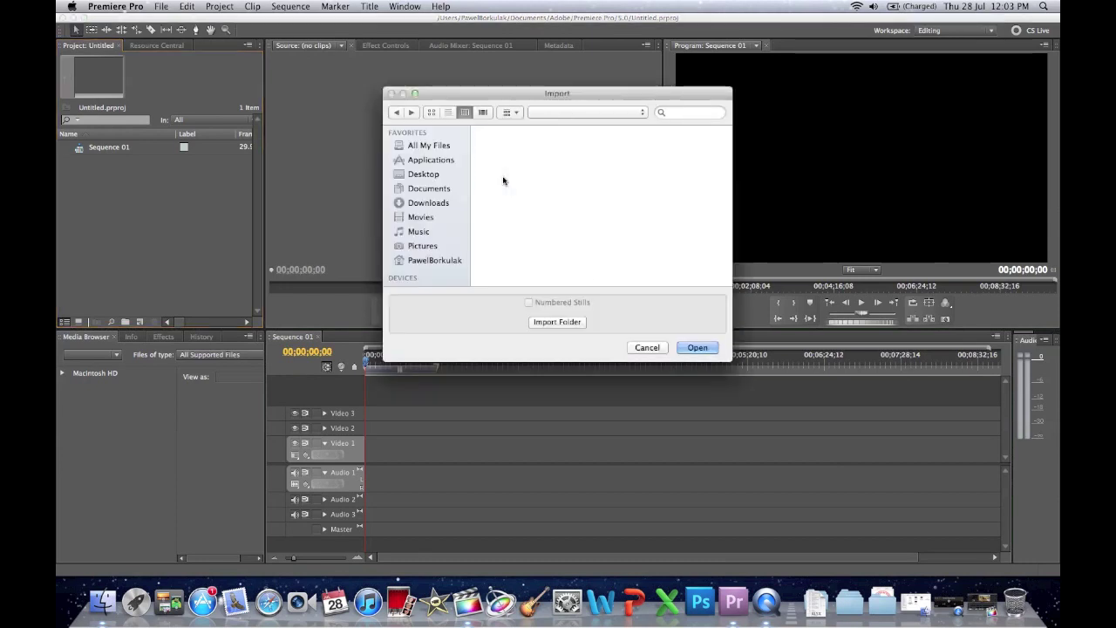
left_click(425, 175)
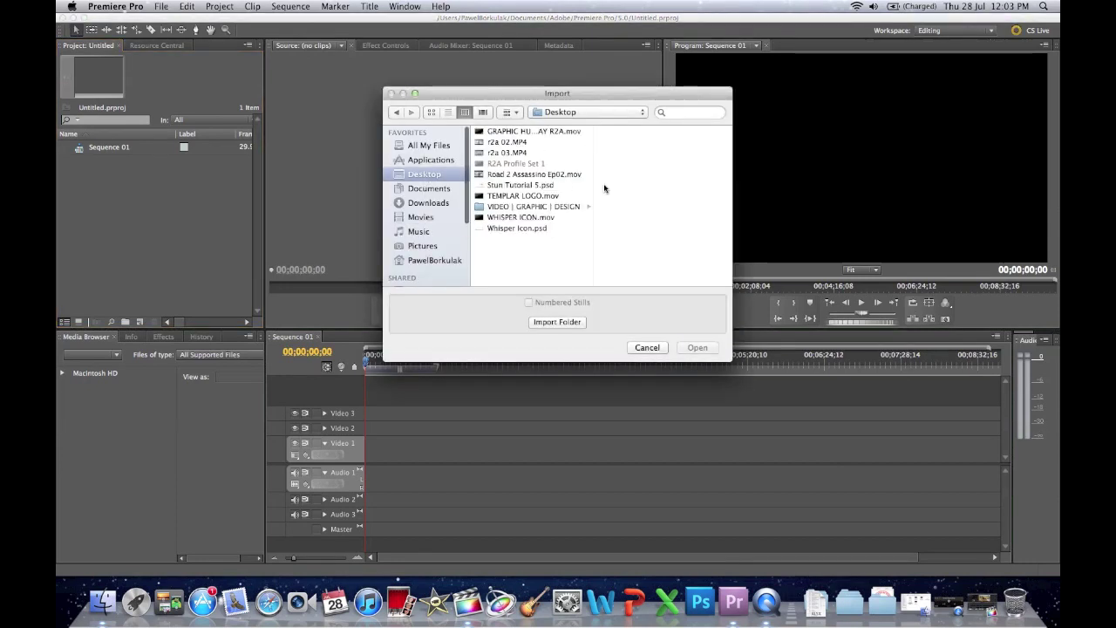
left_click(521, 176)
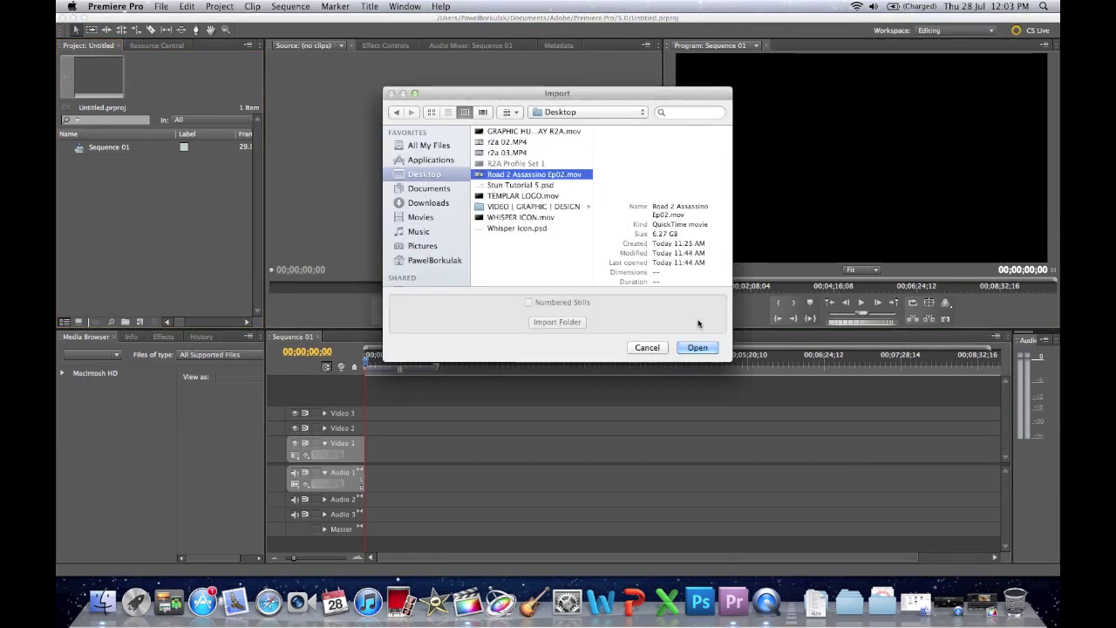
left_click(697, 348)
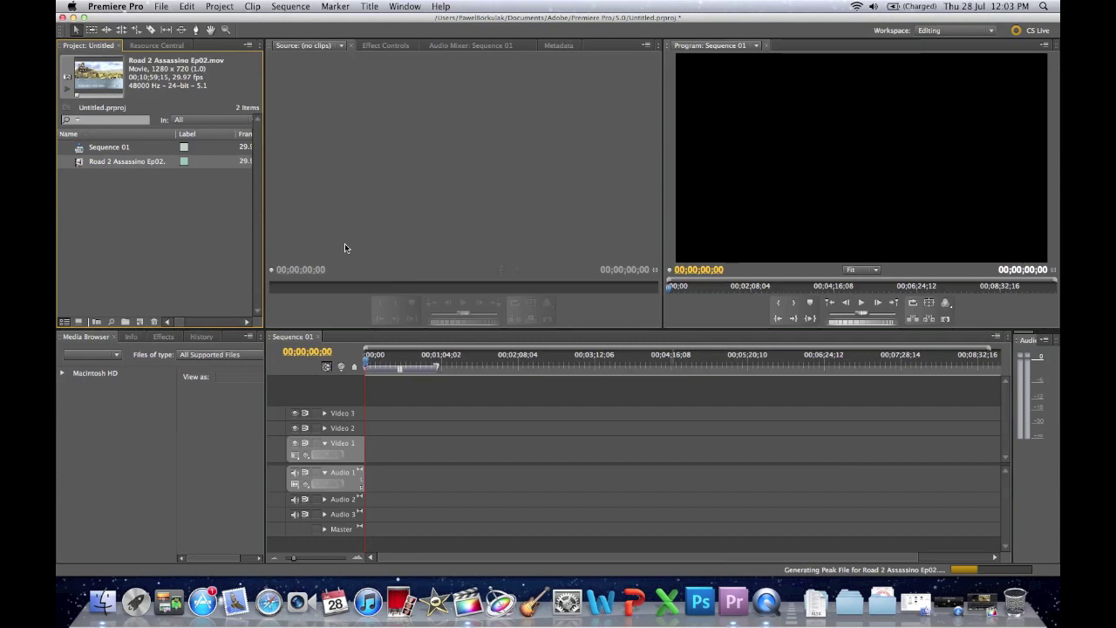
Step: Place the Road 2 Assassino clip at the start of Sequence 01
left_click(101, 165)
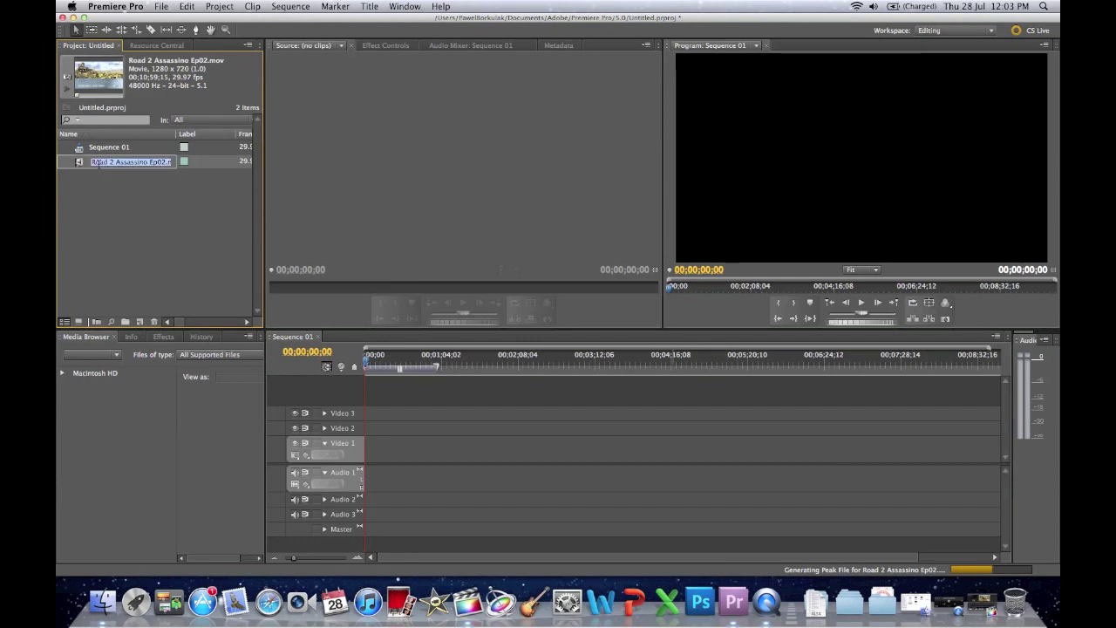
left_click(76, 168)
left_click_drag(77, 166, 369, 453)
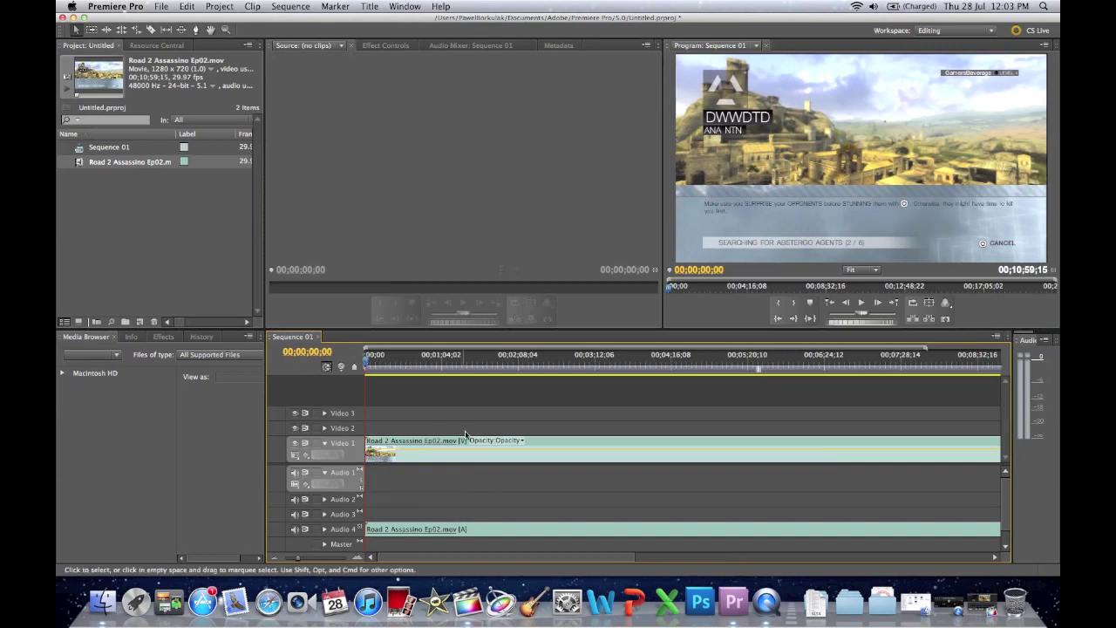
Step: Scrub the footage and step frame by frame to settle on 00;00;31;03
left_click(493, 368)
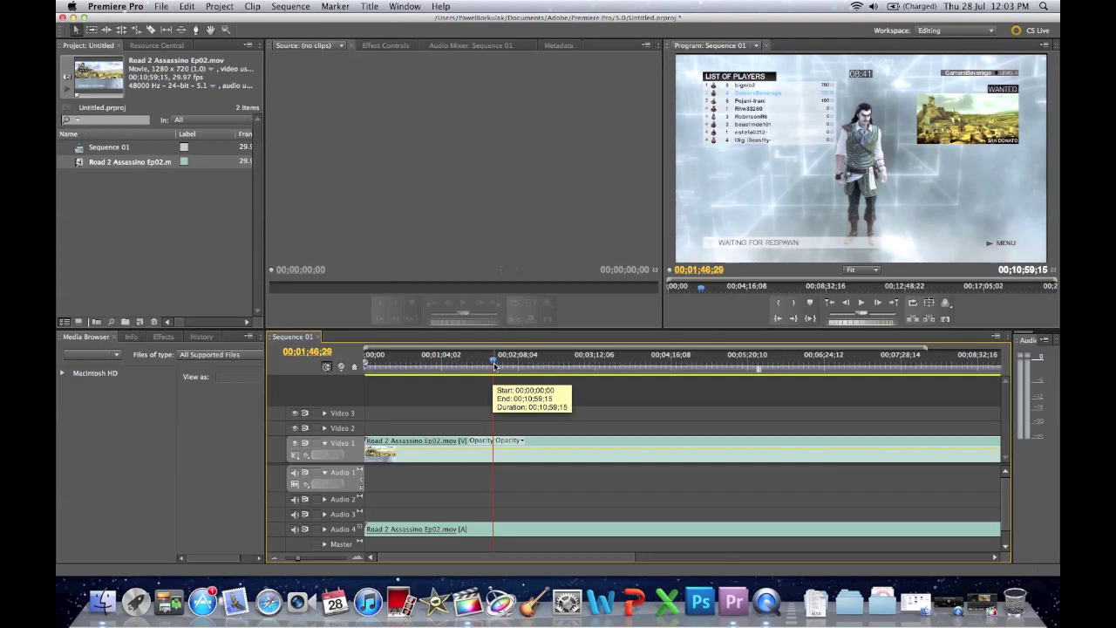
left_click_drag(494, 368, 632, 352)
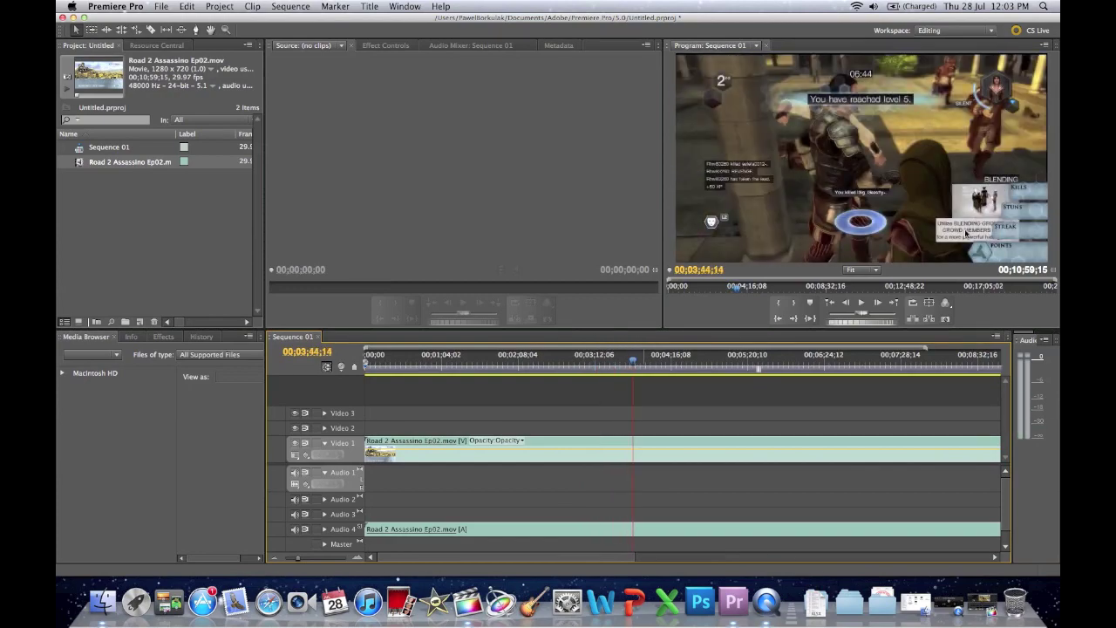
left_click_drag(634, 362, 413, 376)
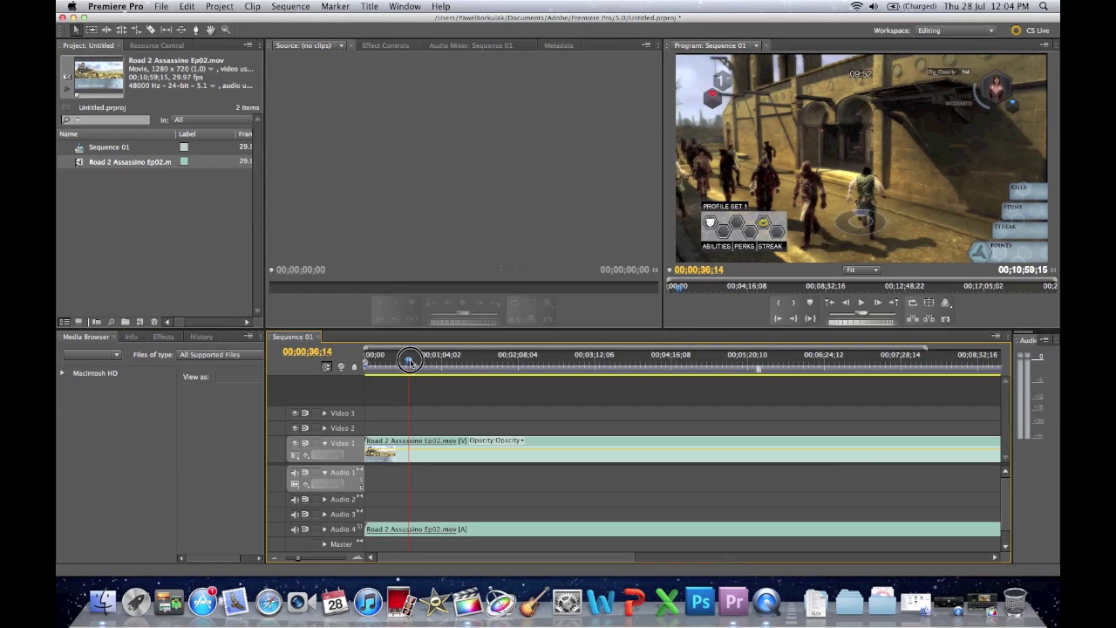
left_click_drag(410, 362, 406, 362)
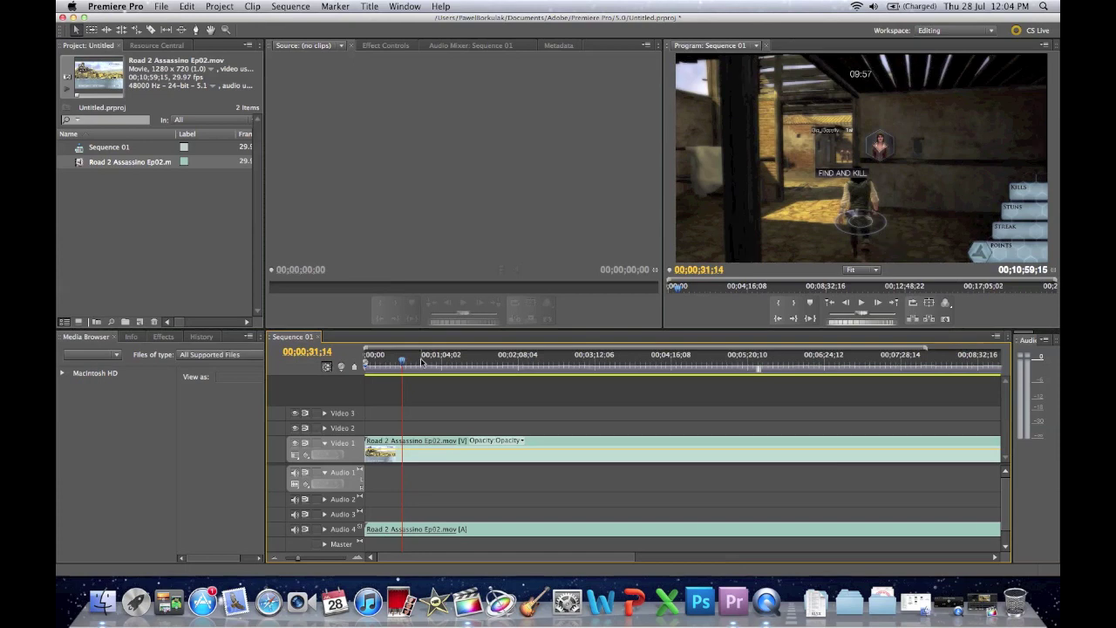
left_click_drag(870, 325, 847, 325)
key("Right")
key("Right")
key("Right")
key("Right")
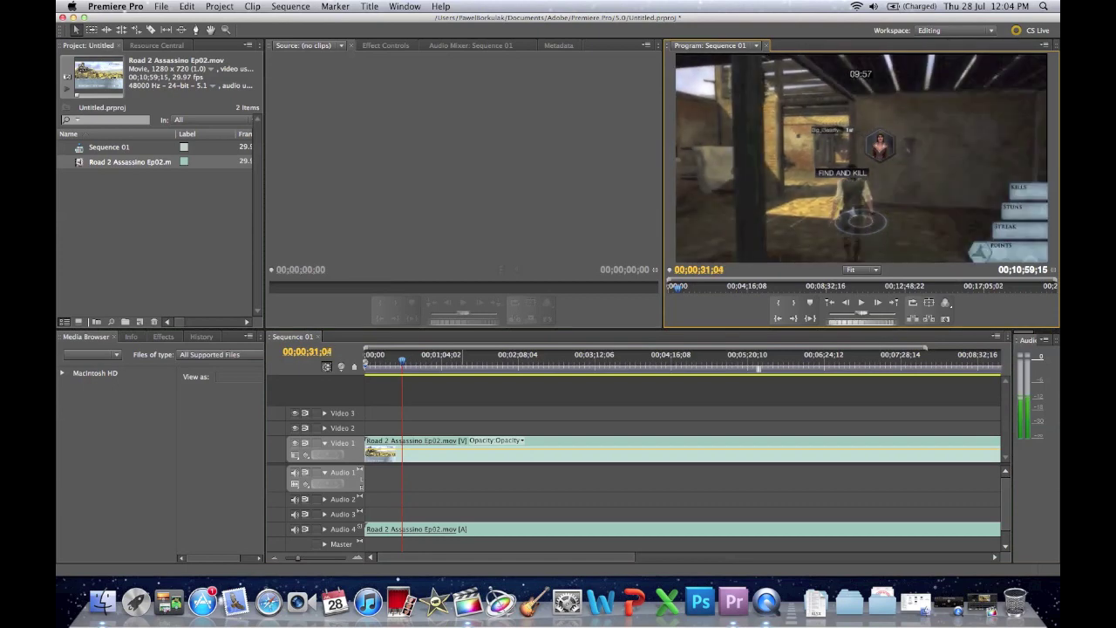
key("Left")
key("Left")
key("Right")
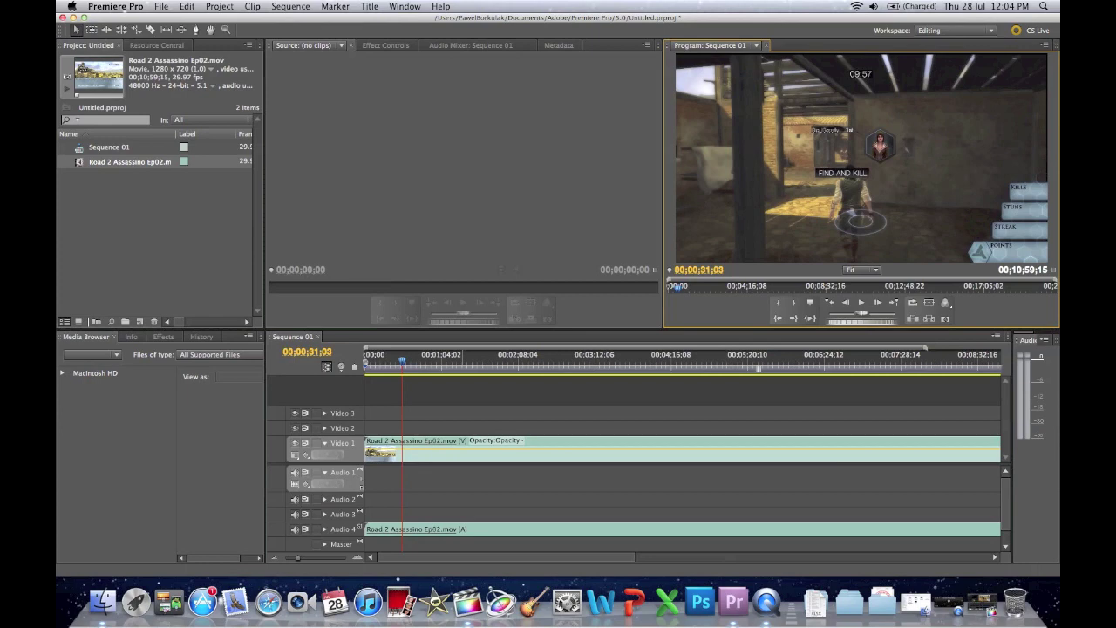
left_click(219, 6)
Step: Create a default still title named Title 01 over the 00;00;31;03 frame
mouse_move(375, 21)
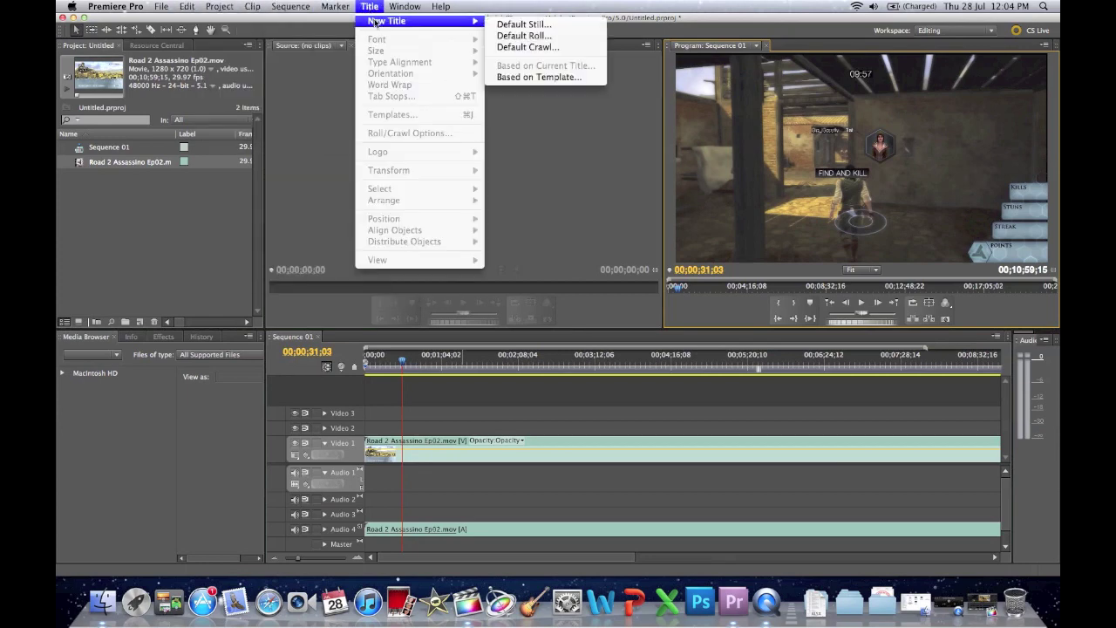
left_click(523, 25)
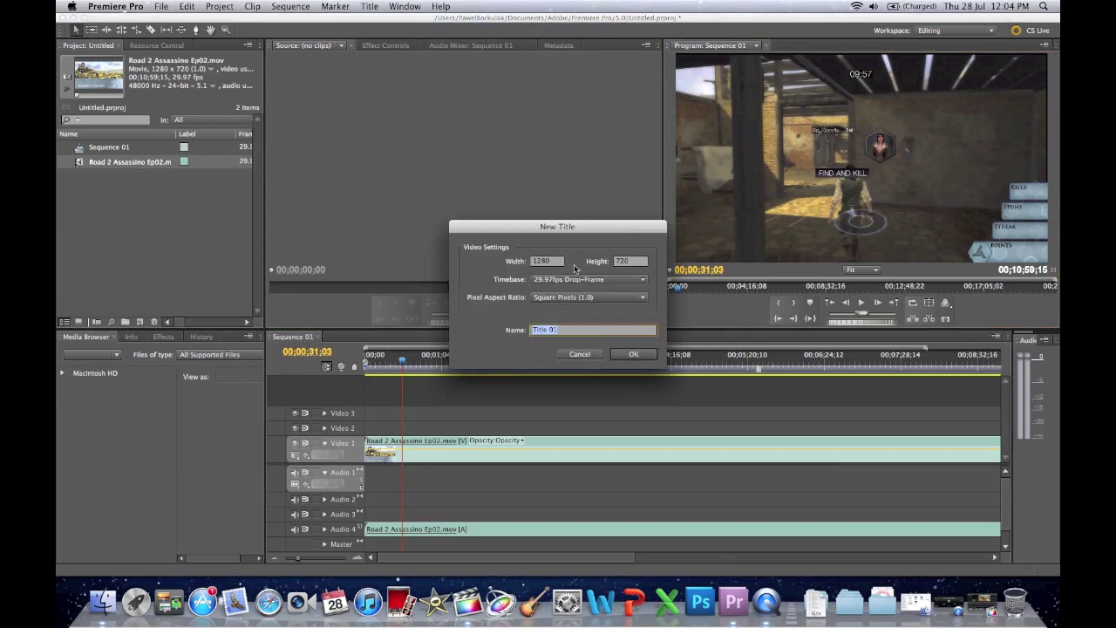
left_click(632, 355)
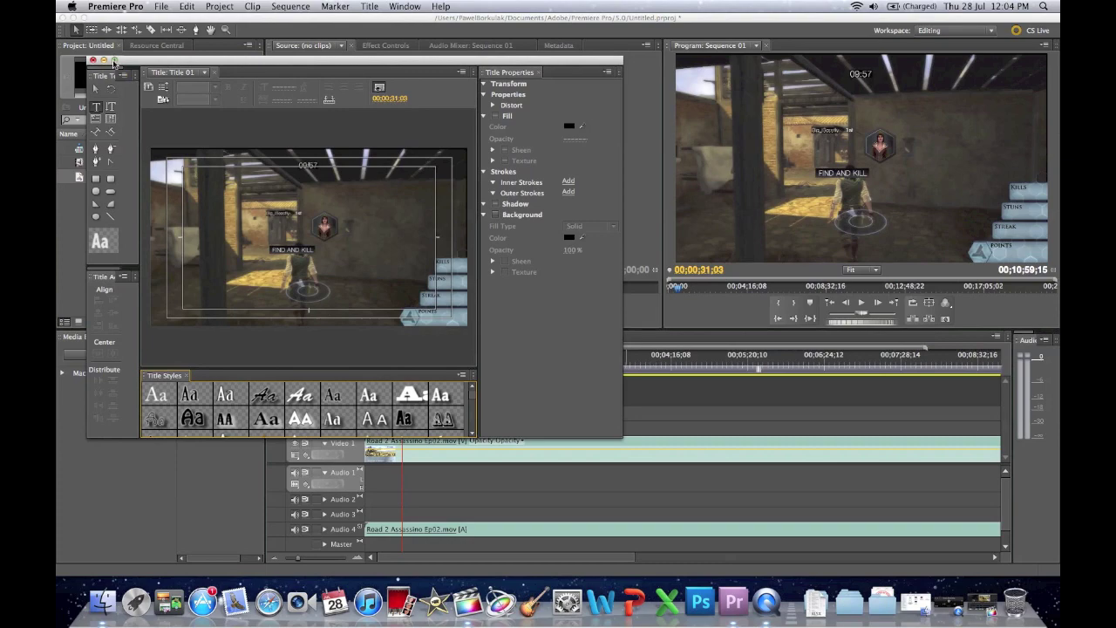
left_click(113, 61)
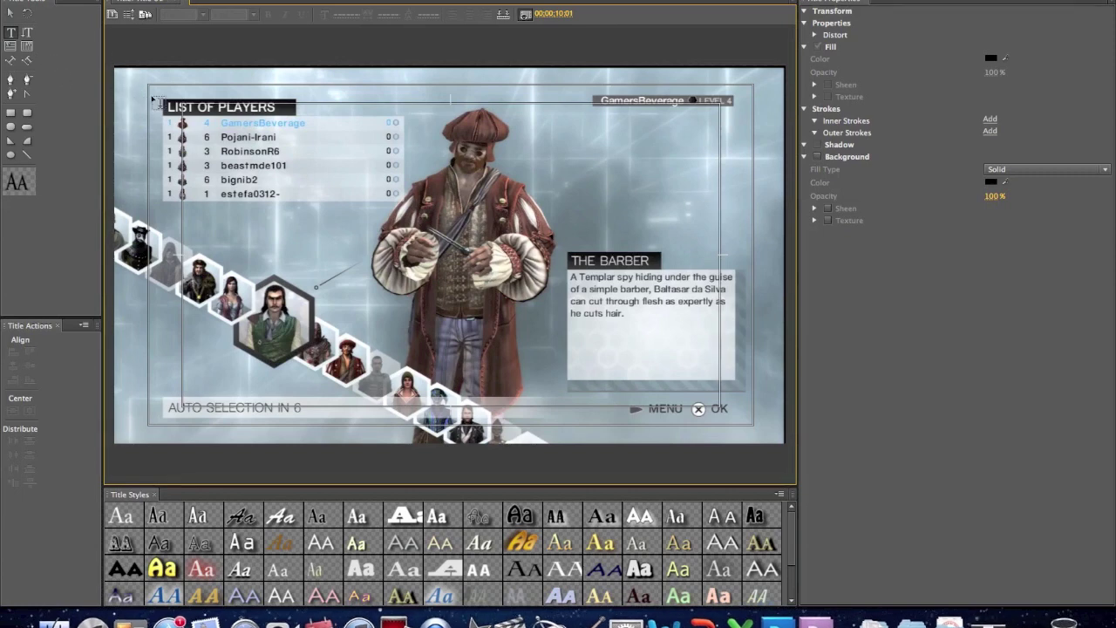
Step: Pick the Type tool and move the titler backdrop to frame 00;00;39;01 showing the HUD boxes
left_click(10, 34)
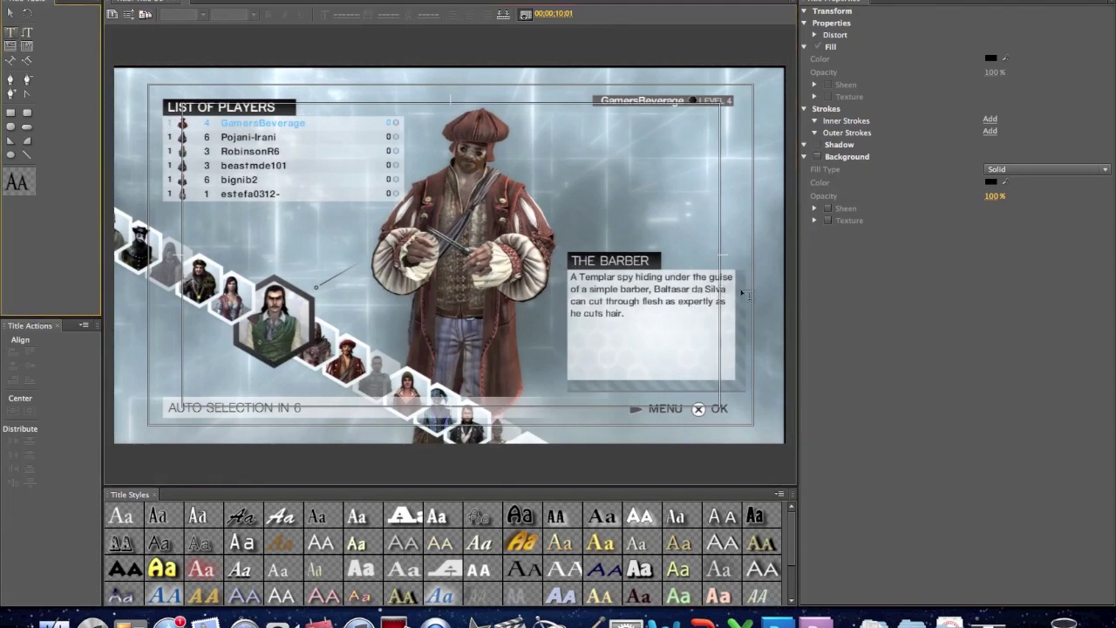
left_click(551, 16)
left_click_drag(550, 16, 595, 15)
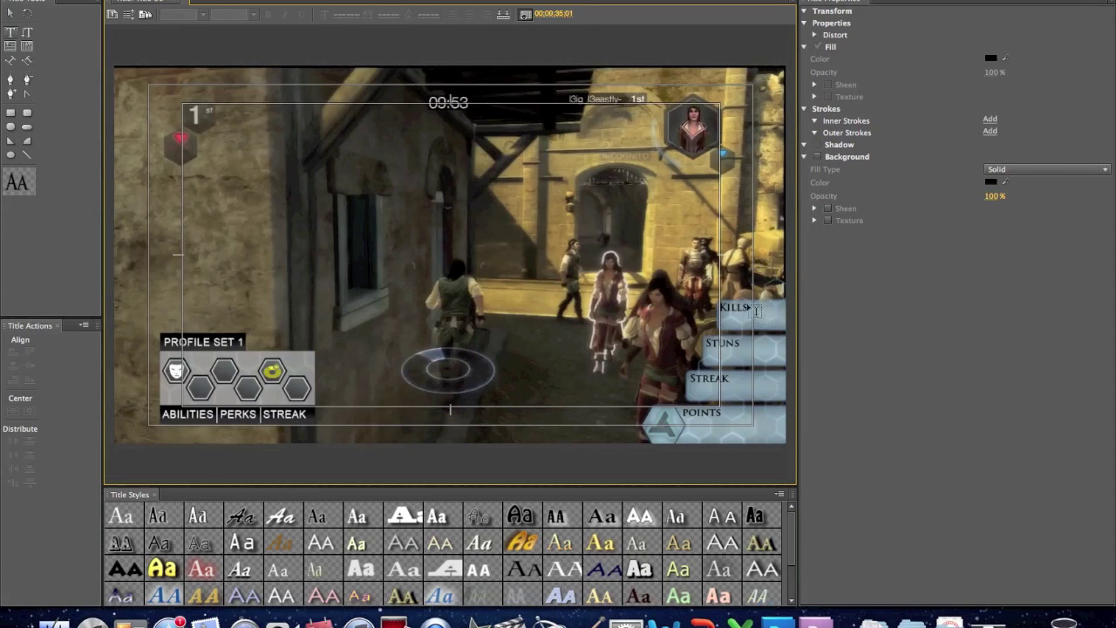
left_click(770, 313)
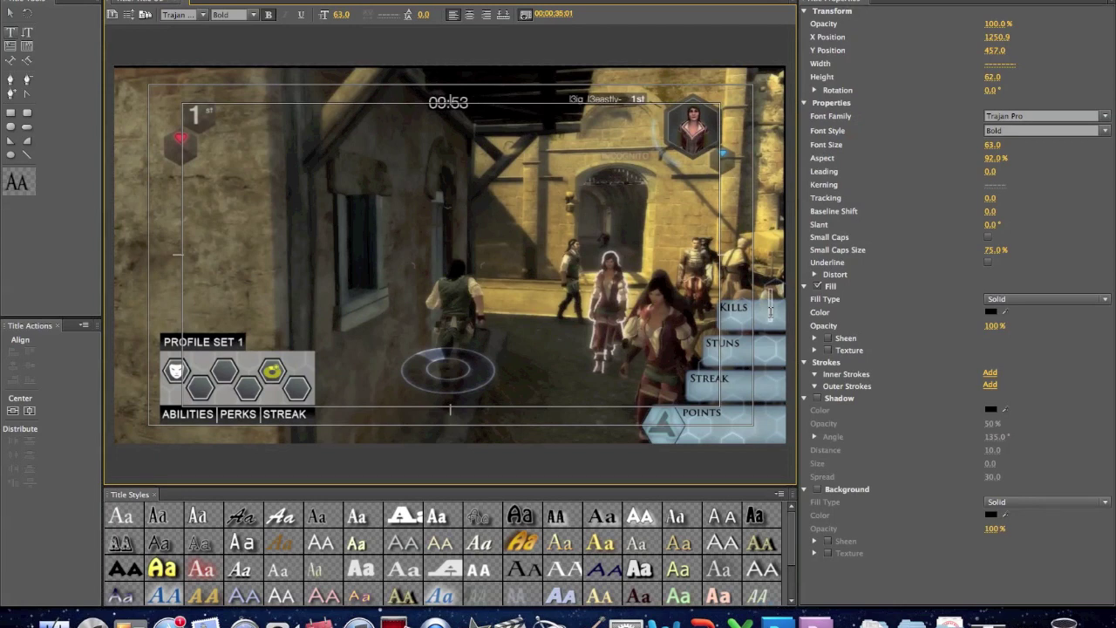
Step: Add a Trajan Pro 0 beside the KILLS box and enlarge it to size 110
left_click(771, 311)
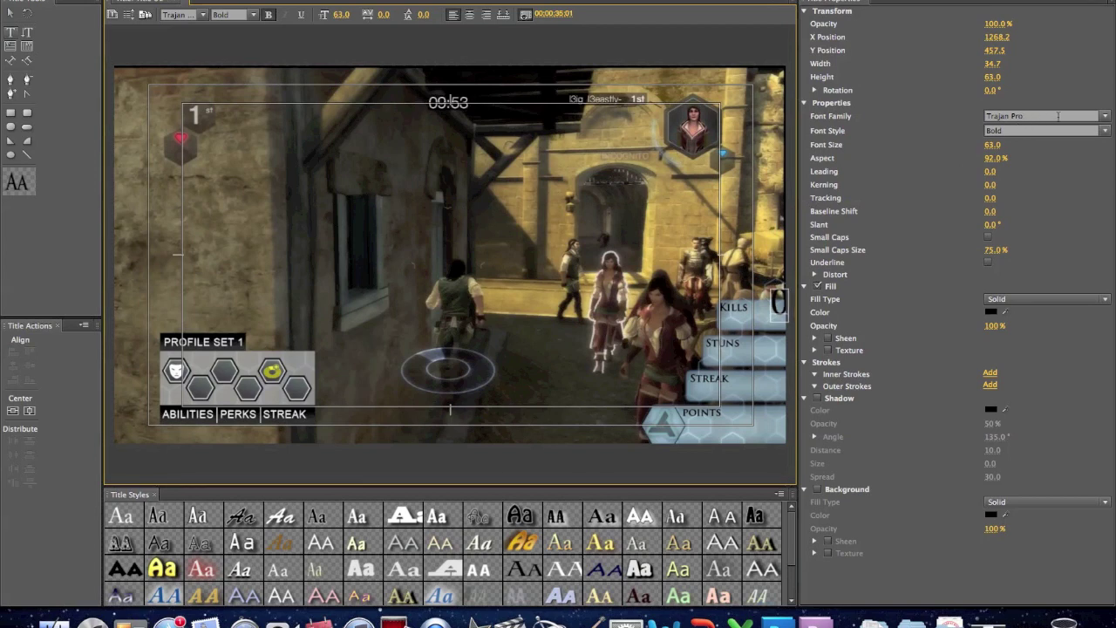
left_click(1103, 117)
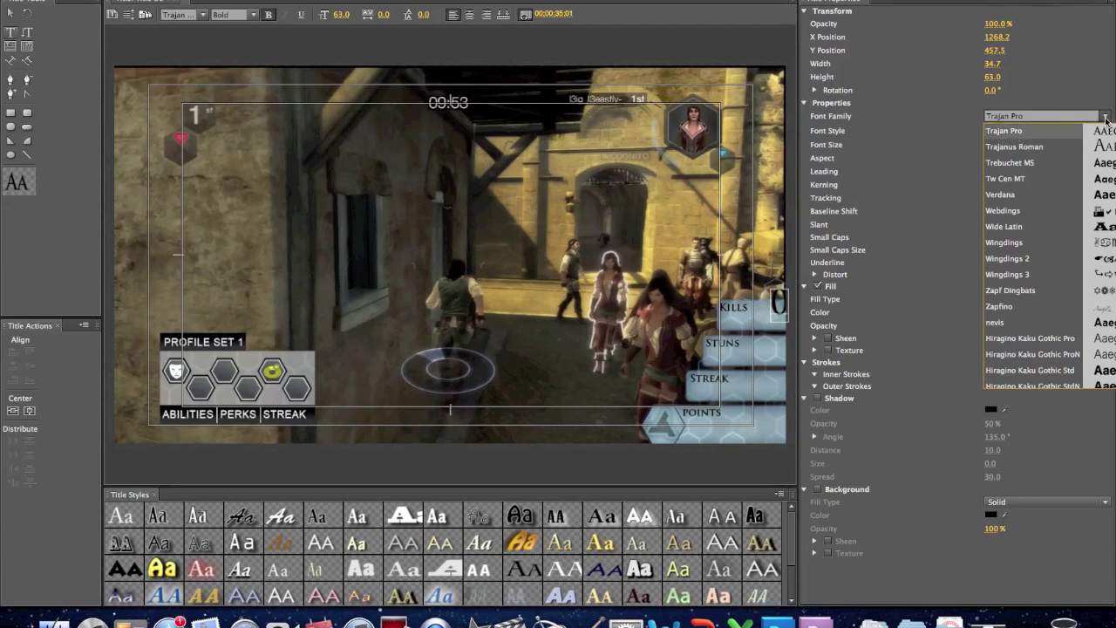
left_click(917, 139)
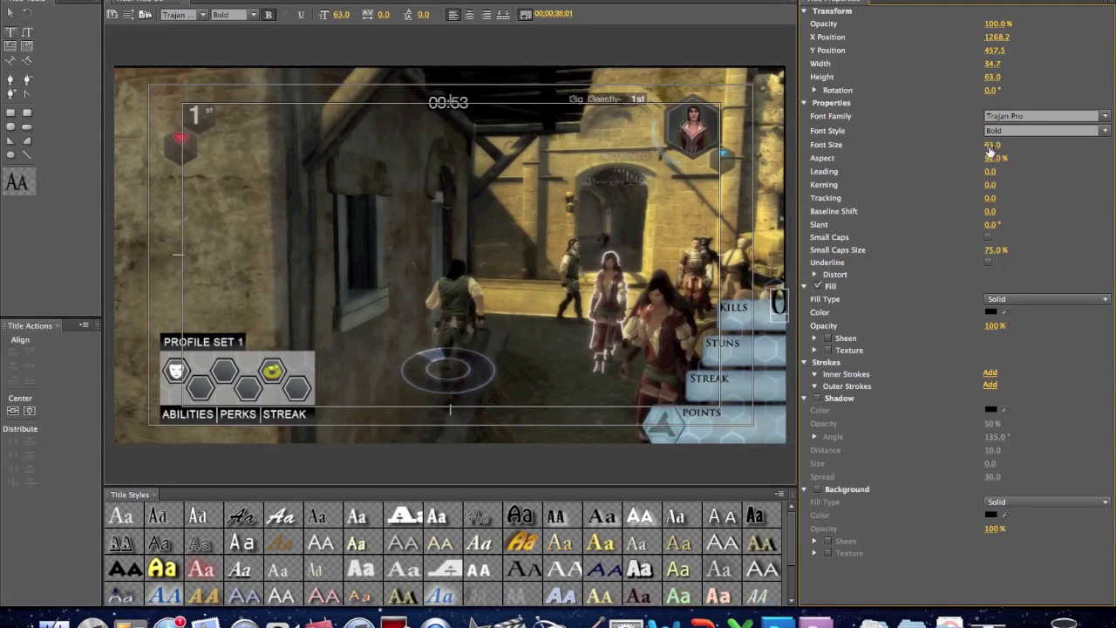
mouse_move(994, 144)
left_mouse_down()
mouse_move(1035, 145)
mouse_move(995, 144)
left_mouse_up()
Step: Shrink the KILLS 0 to size 60 and nudge it down into the box
left_click(10, 15)
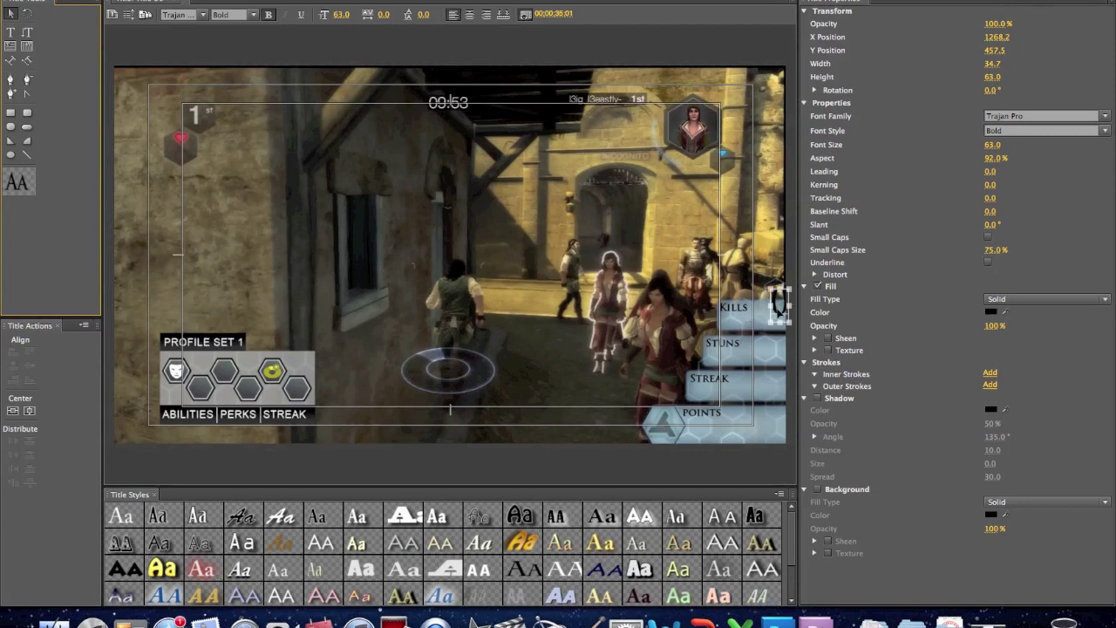
left_click_drag(778, 305, 774, 318)
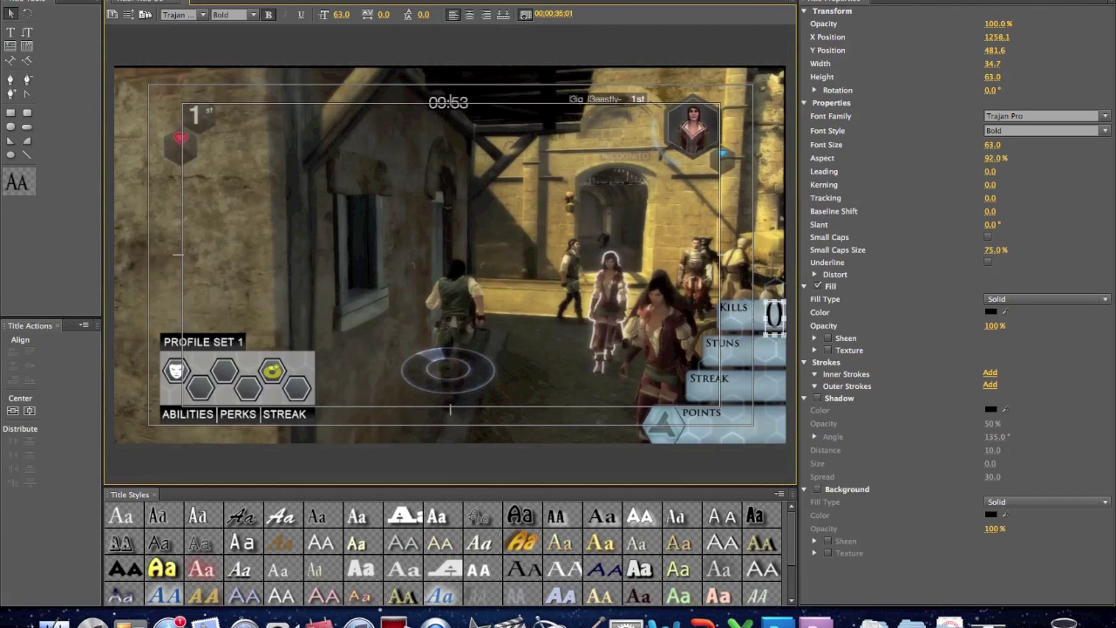
left_click_drag(992, 145, 990, 144)
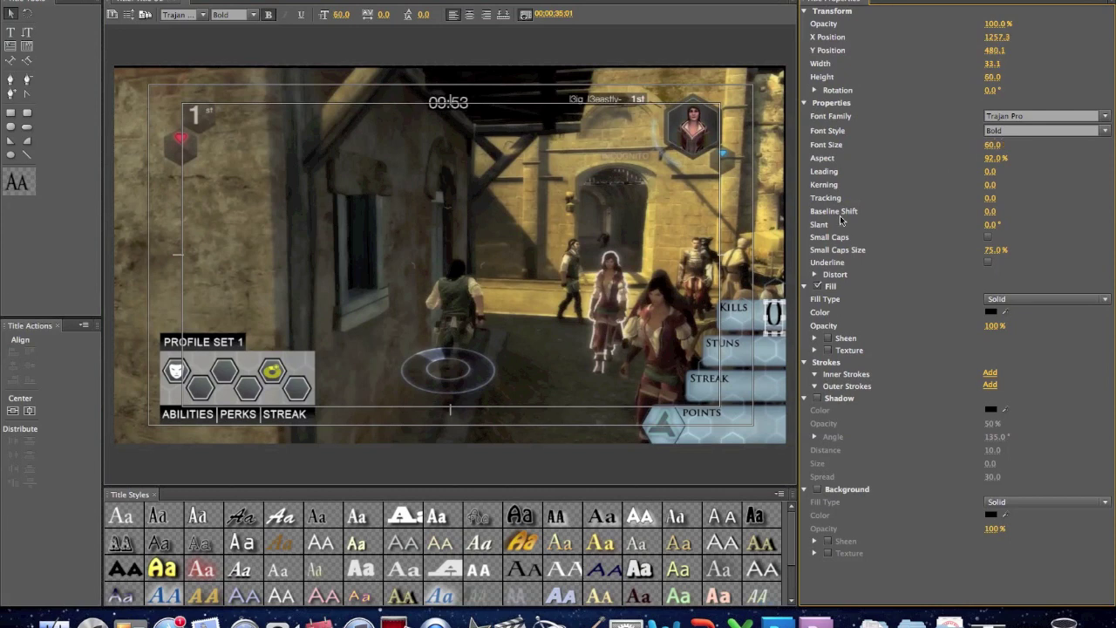
left_click(774, 317)
left_click_drag(774, 317, 773, 319)
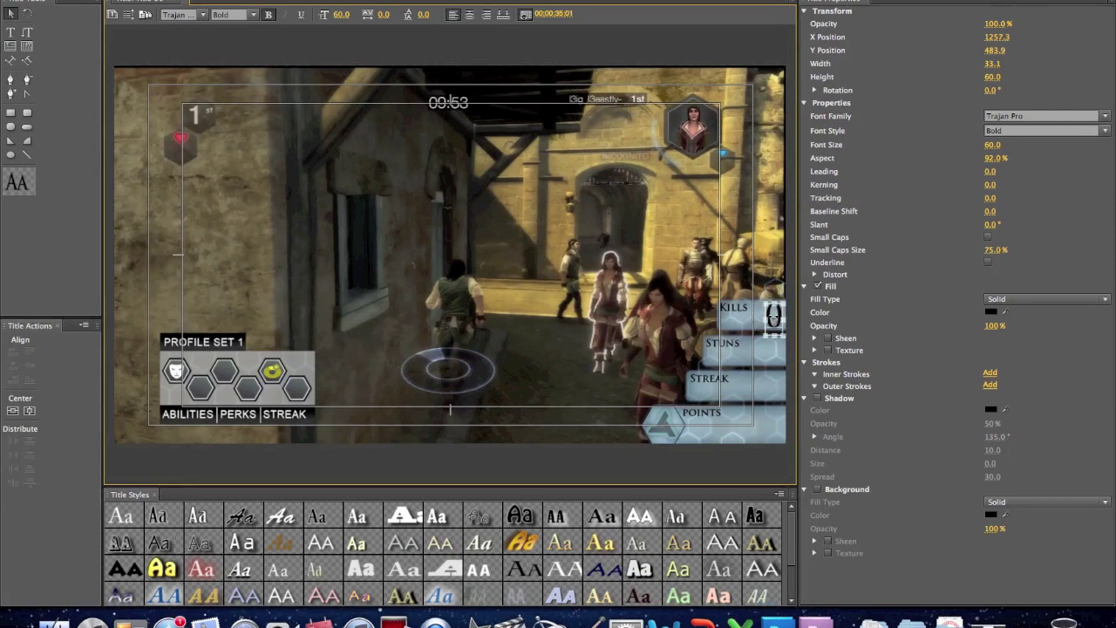
left_click(744, 481)
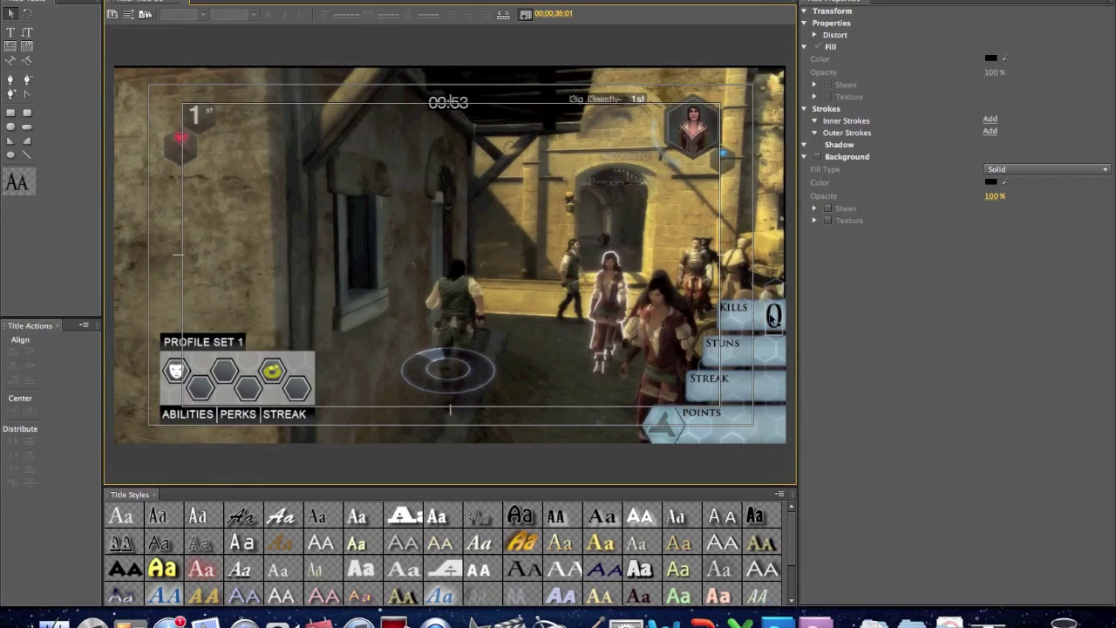
left_click(773, 319)
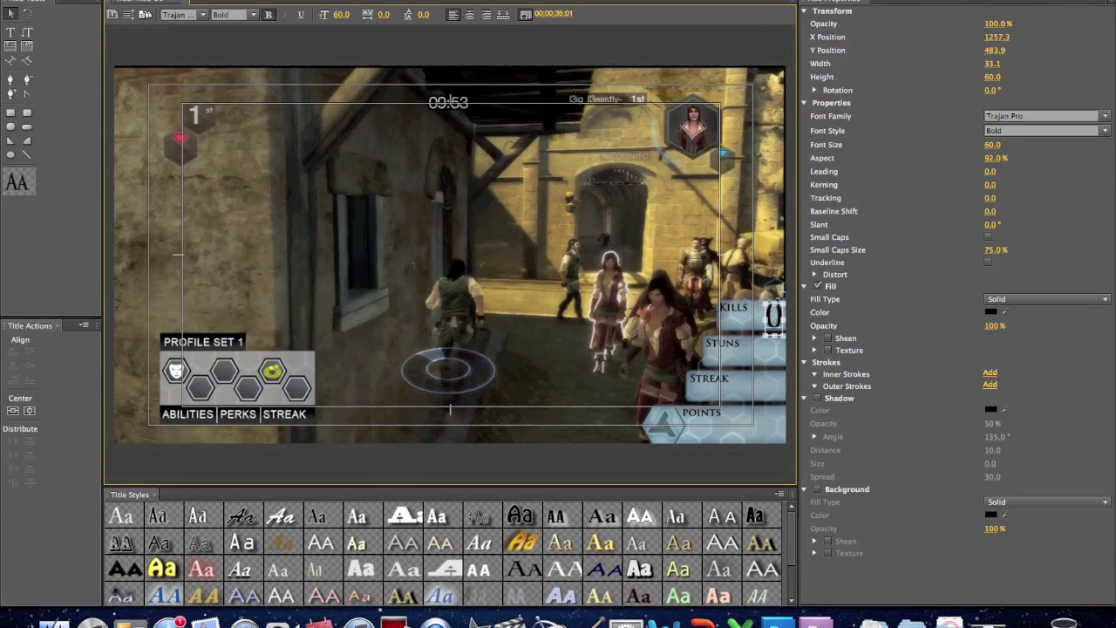
Step: Option-drag copies of the 0 beside STUNS, STREAK and POINTS
left_click_drag(773, 319, 771, 348)
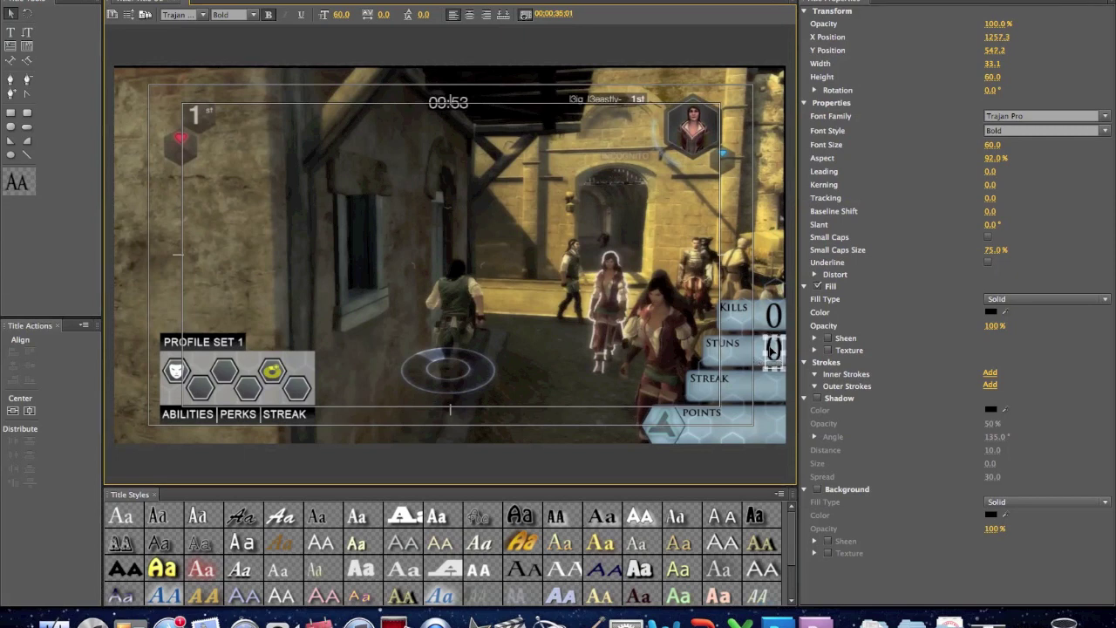
left_click_drag(772, 348, 771, 385)
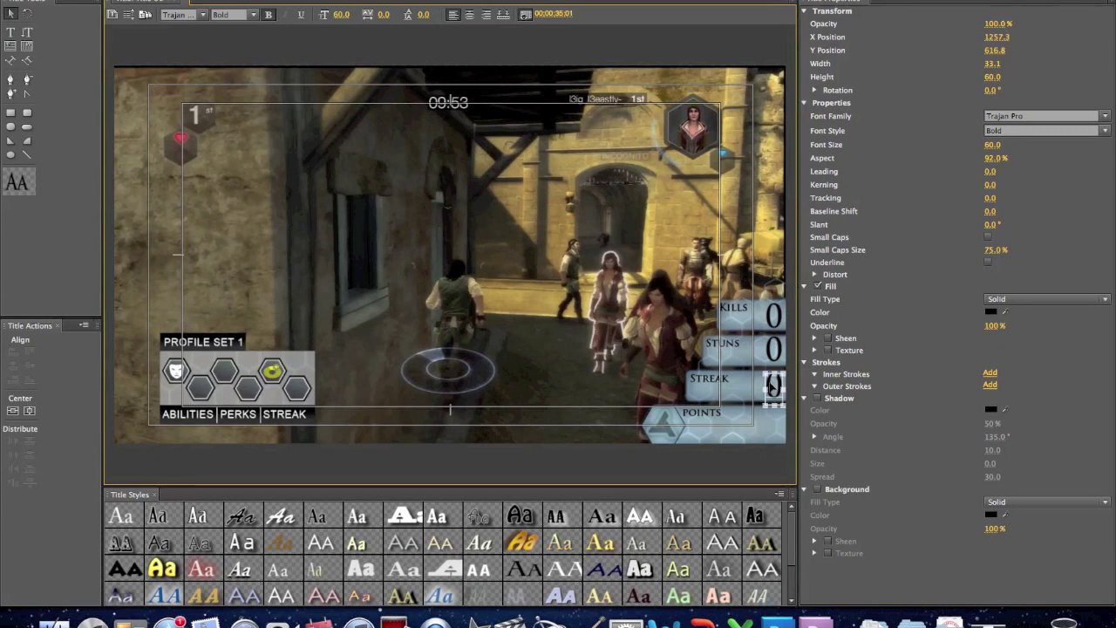
left_click_drag(771, 384, 769, 424)
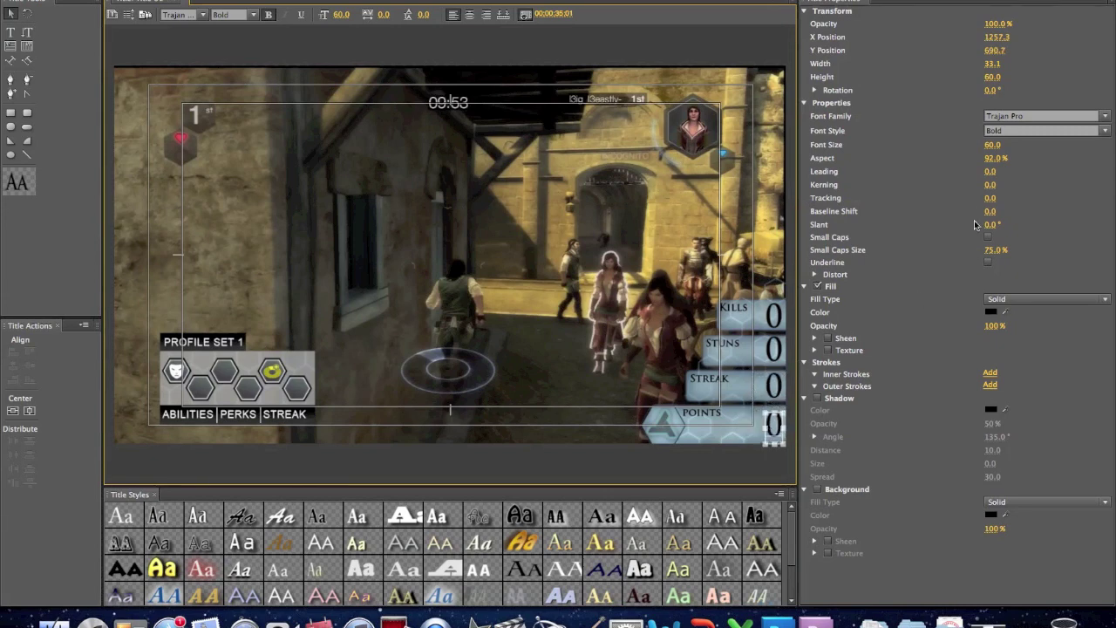
Step: Enlarge the POINTS 0 to size 65 and nudge it slightly left
left_click_drag(990, 145, 996, 145)
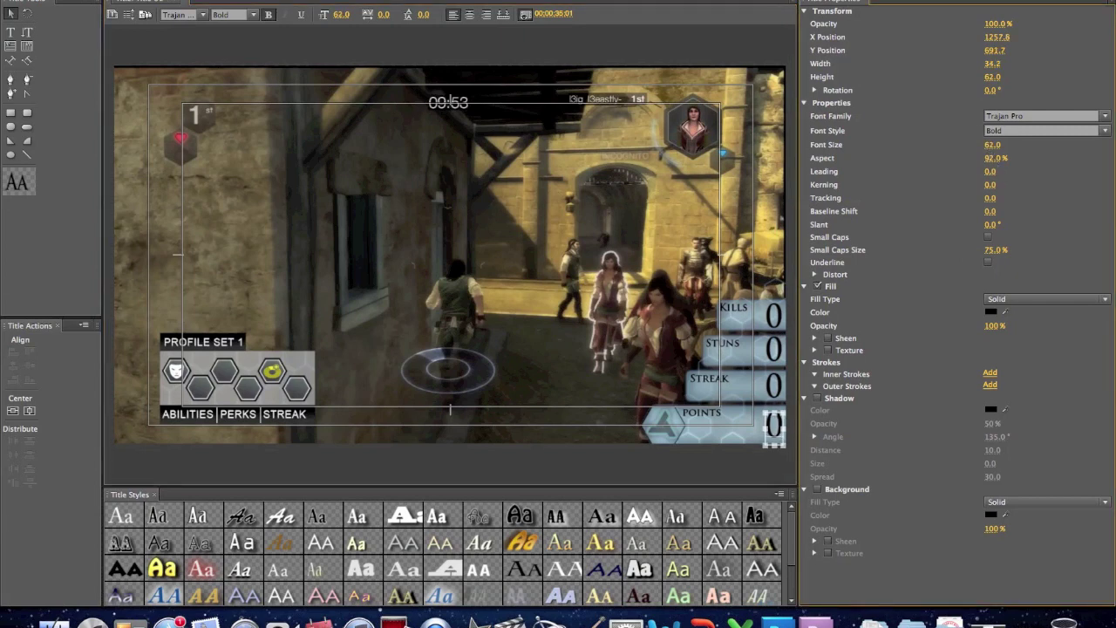
left_click_drag(993, 145, 1006, 145)
left_click_drag(770, 427, 767, 427)
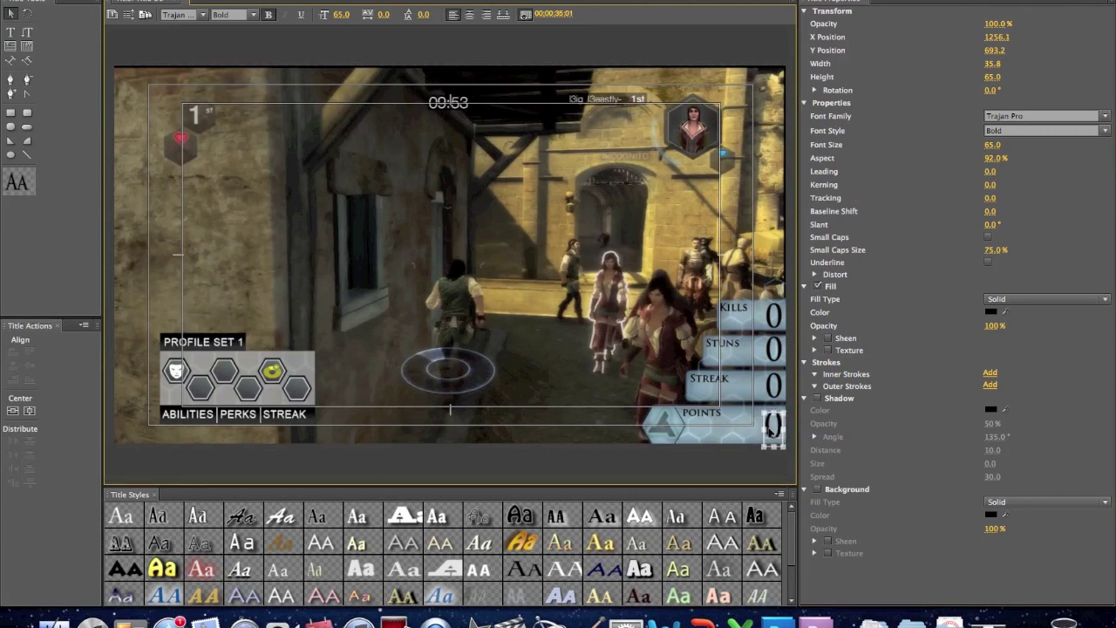
left_click(716, 432)
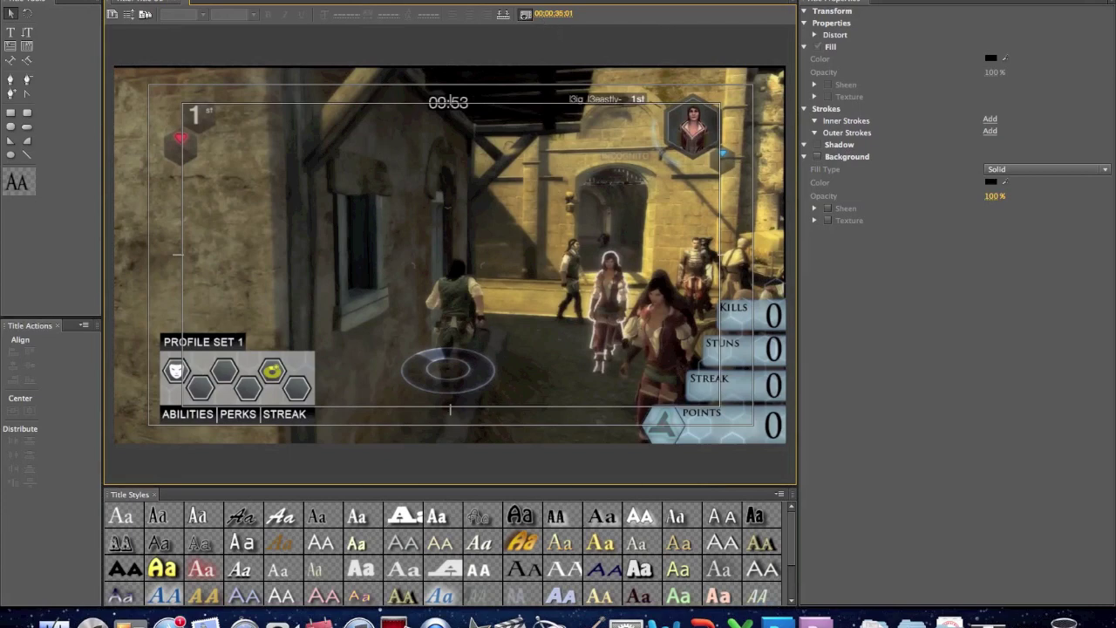
Step: Move the backdrop to a later frame and create a new title based on the current one
left_click_drag(553, 13, 621, 13)
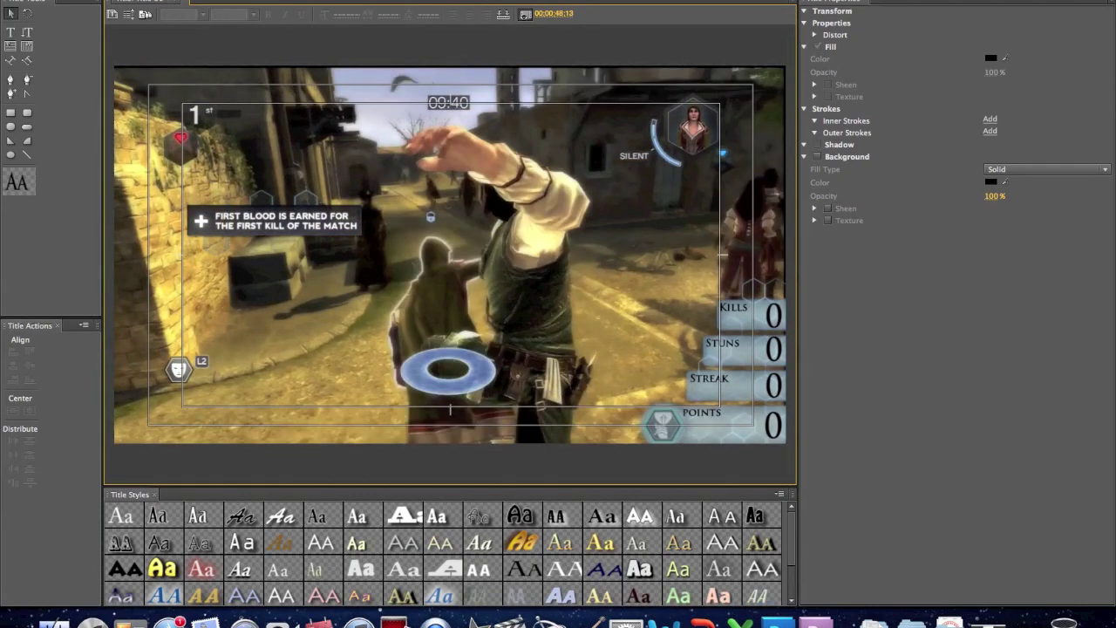
left_click(110, 15)
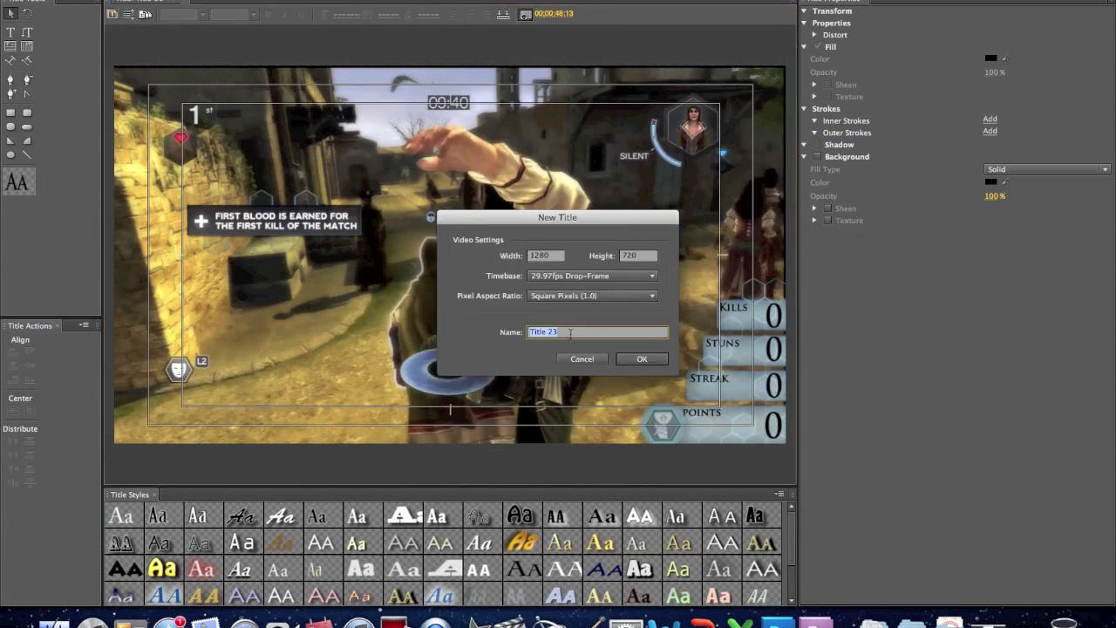
left_click(577, 331)
key("BackSpace")
key("BackSpace")
left_click(643, 359)
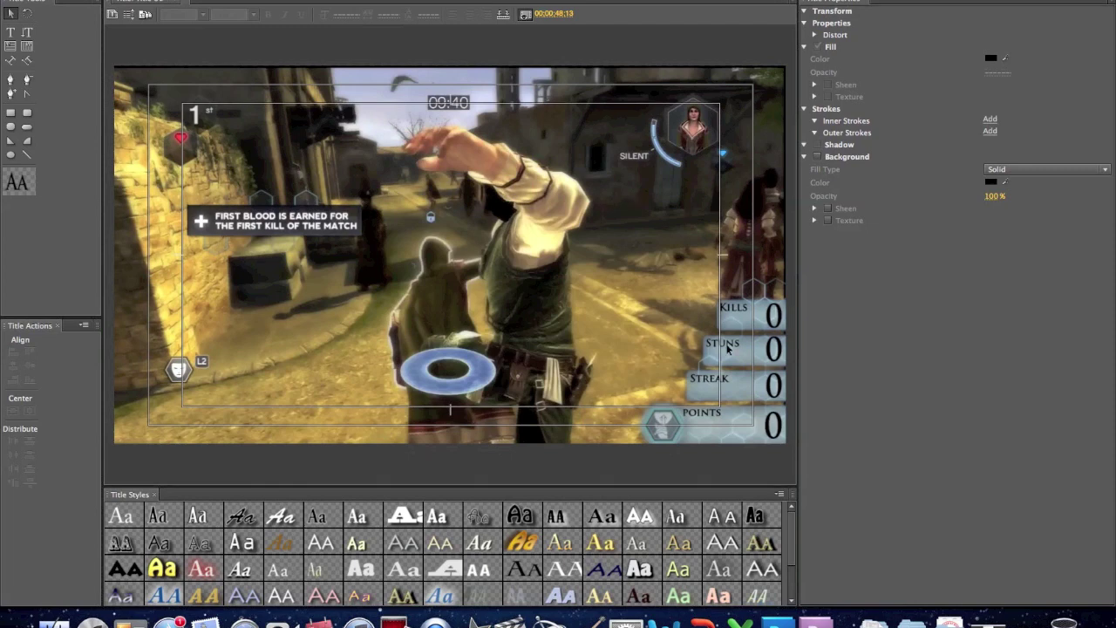
left_click(10, 32)
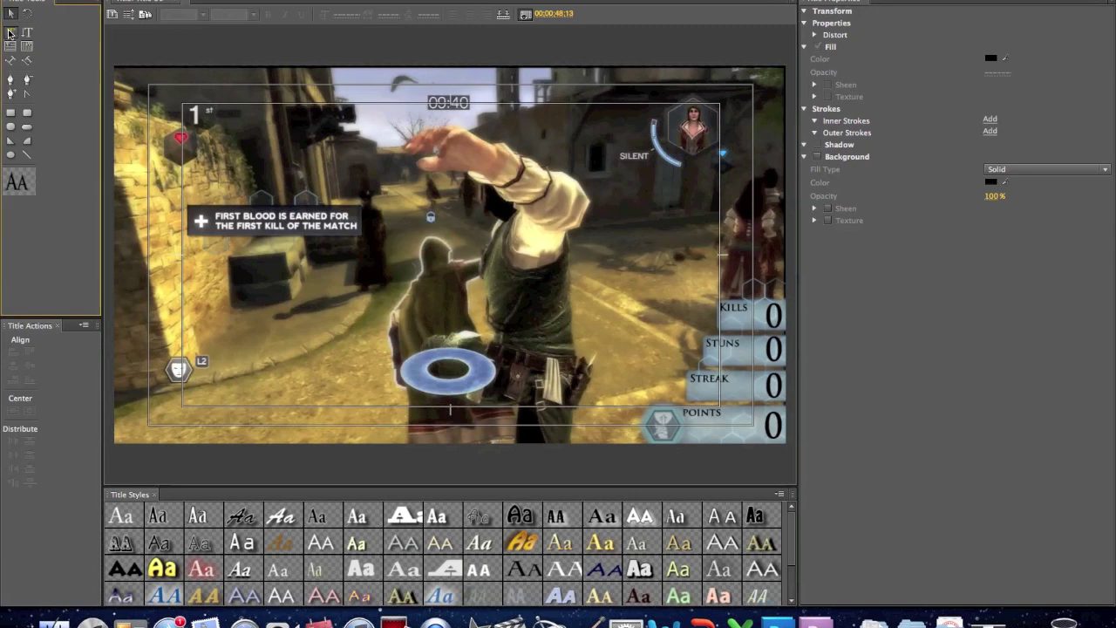
Step: Replace the POINTS counter's 0 with 350
left_click(773, 313)
double_click(773, 314)
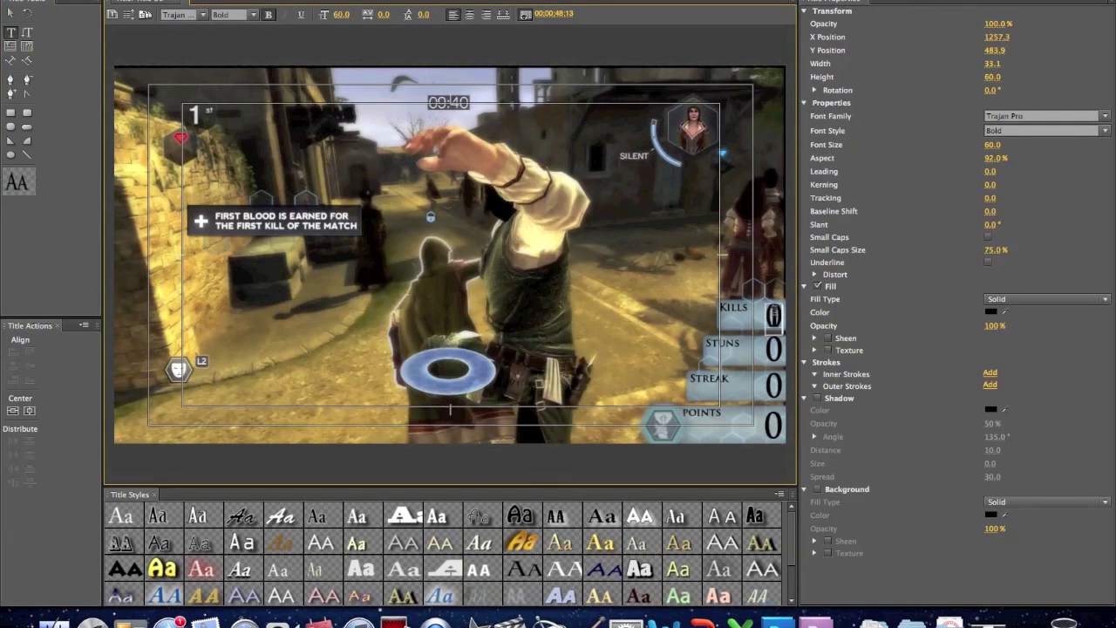
left_click(773, 425)
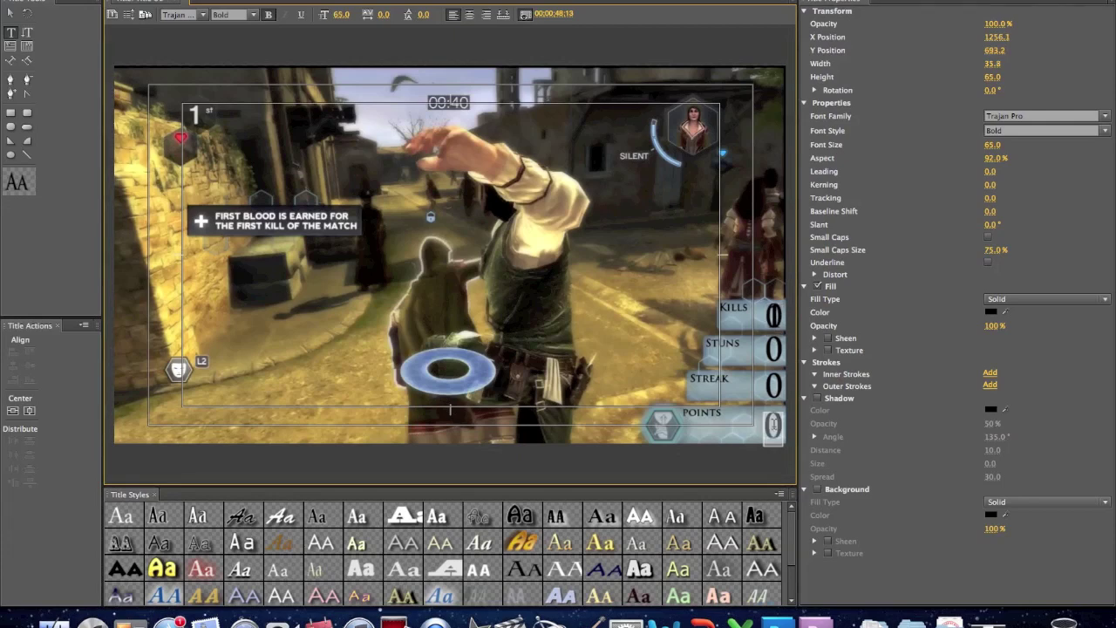
type("00")
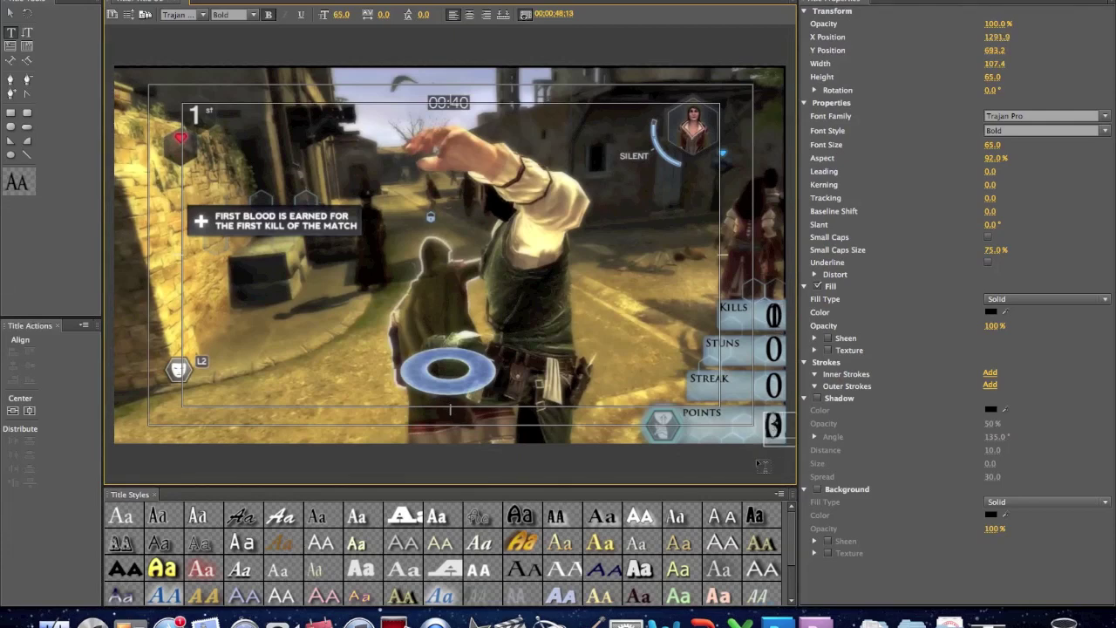
key("BackSpace")
key("BackSpace")
key("BackSpace")
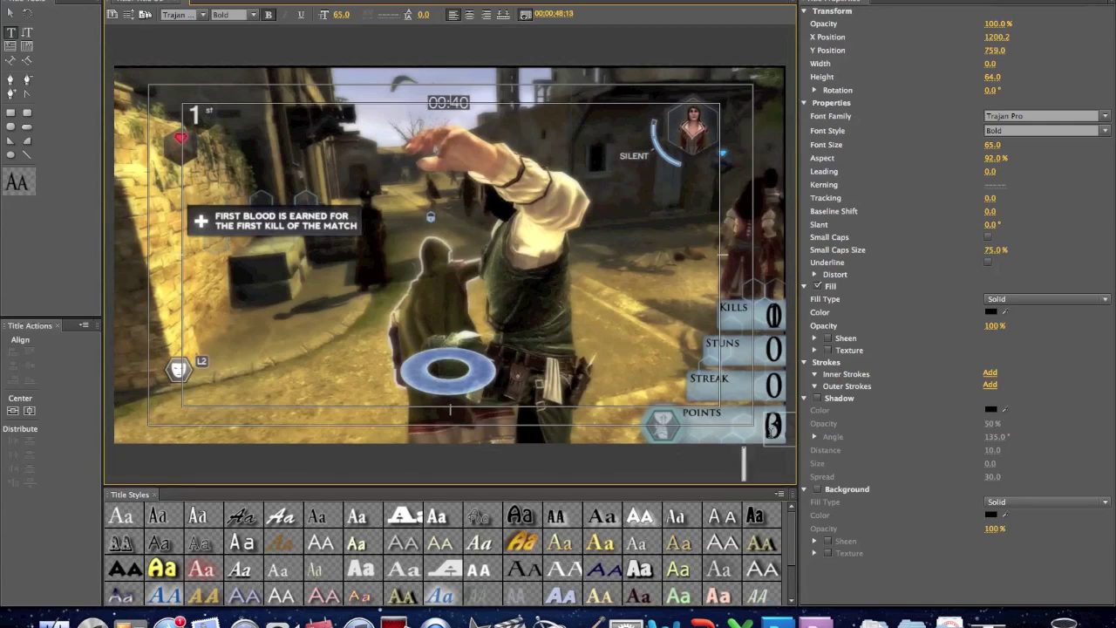
key("Escape")
Step: Shift the POINTS 350 left to sit inside its box
left_click(10, 13)
left_click(779, 427)
left_click_drag(778, 427, 739, 426)
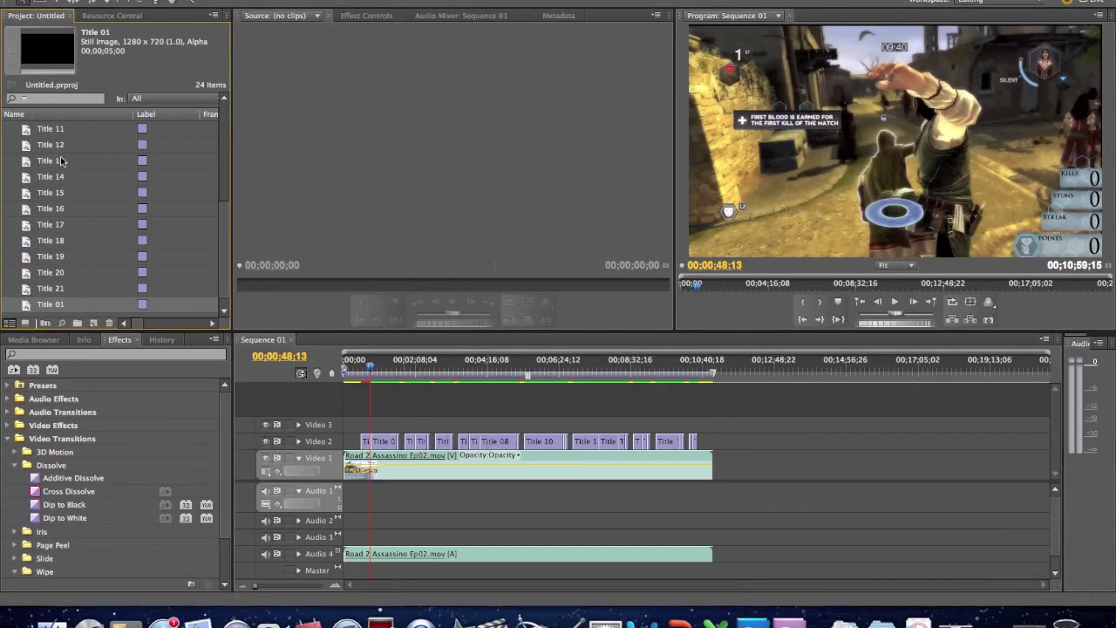
Step: Scrub Sequence 01 to about 7:23, checking the title counters update to 6 kills and 2050 points
scroll(63, 165, "up", 5)
scroll(63, 161, "down", 5)
scroll(45, 285, "up", 5)
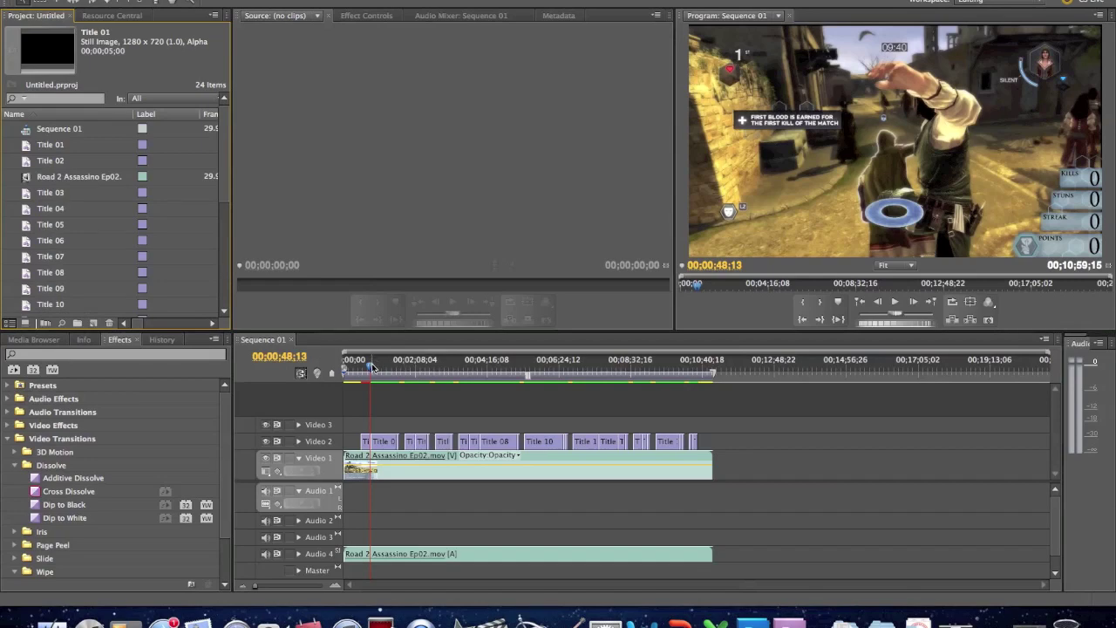
left_click_drag(375, 360, 381, 360)
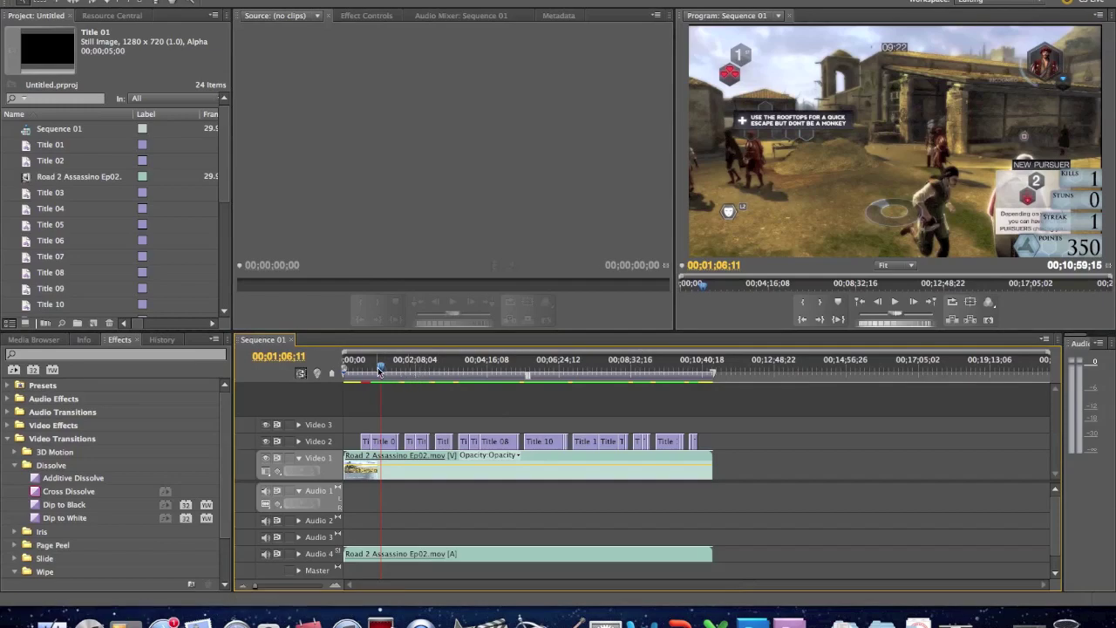
left_click_drag(380, 370, 492, 374)
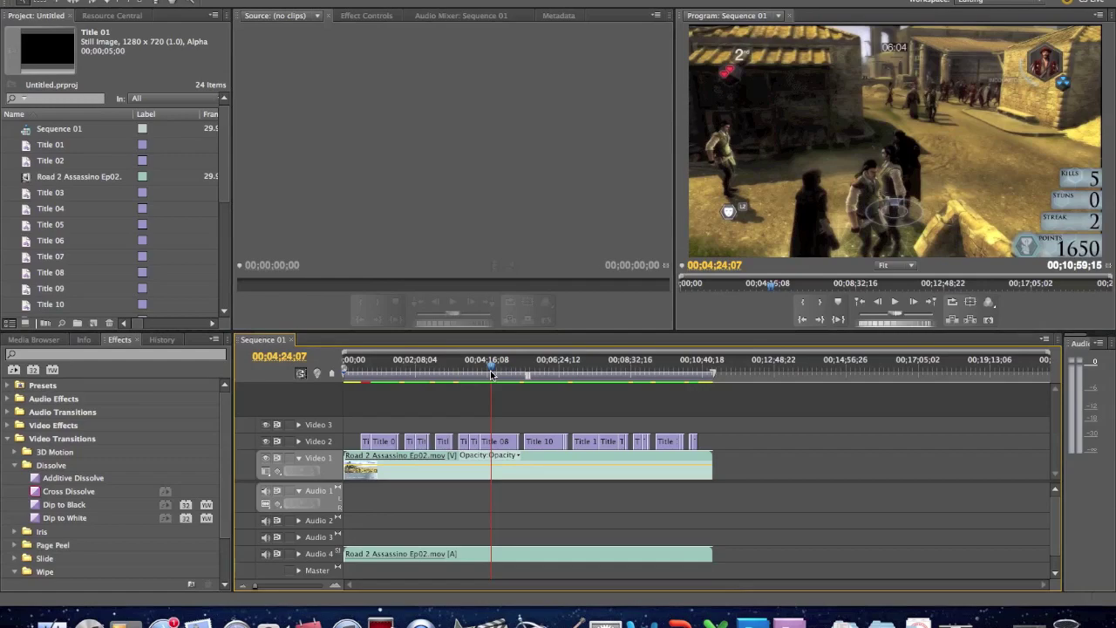
left_click(494, 363)
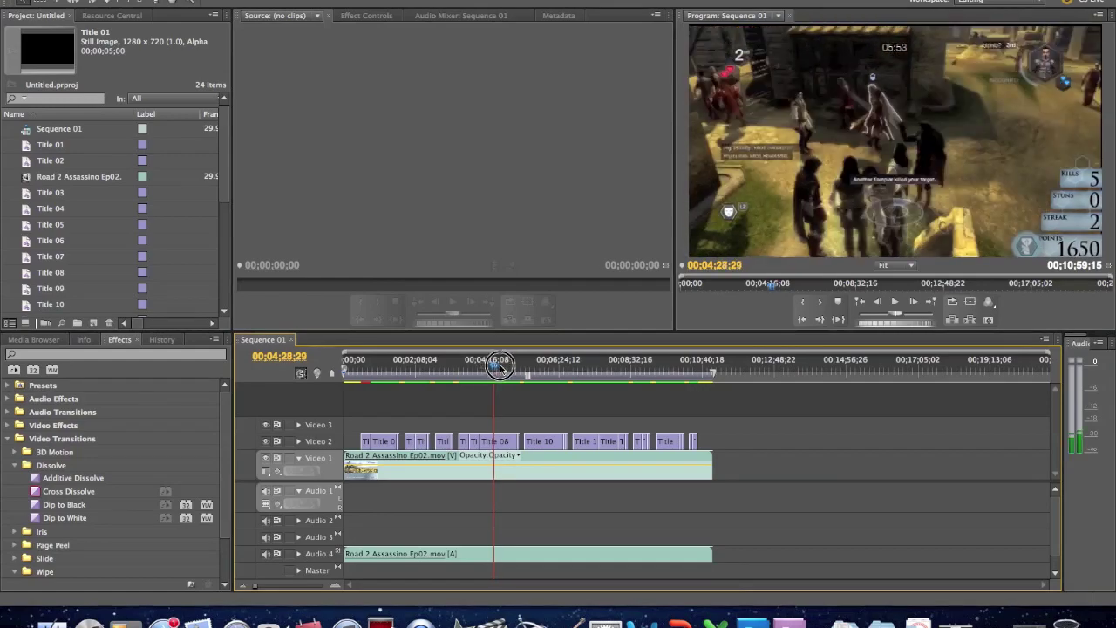
left_click_drag(499, 366, 580, 382)
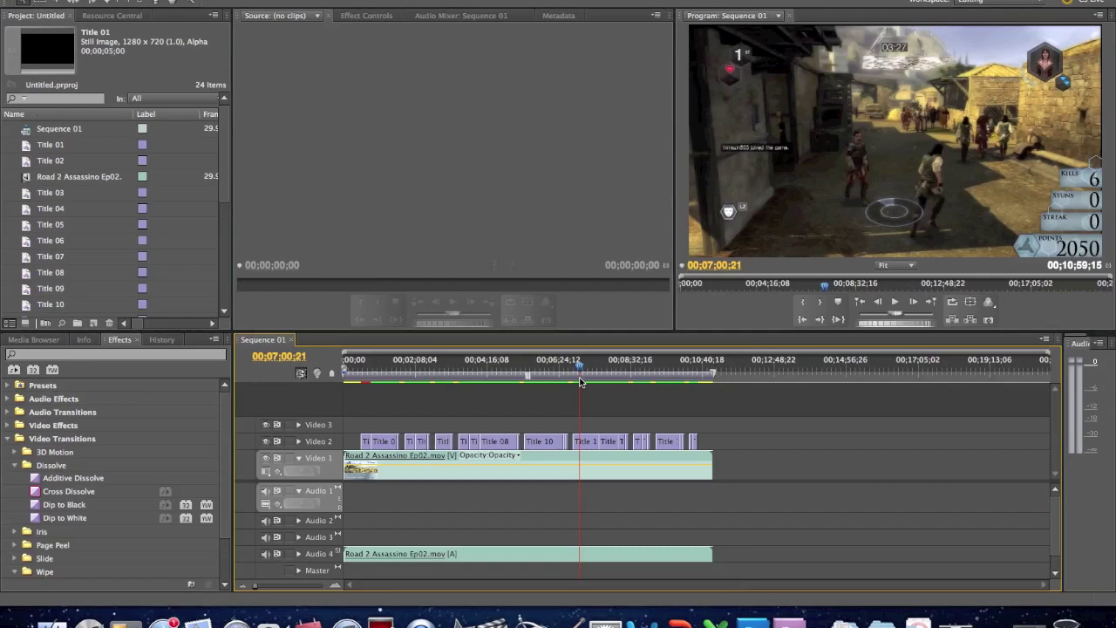
left_click_drag(582, 366, 593, 375)
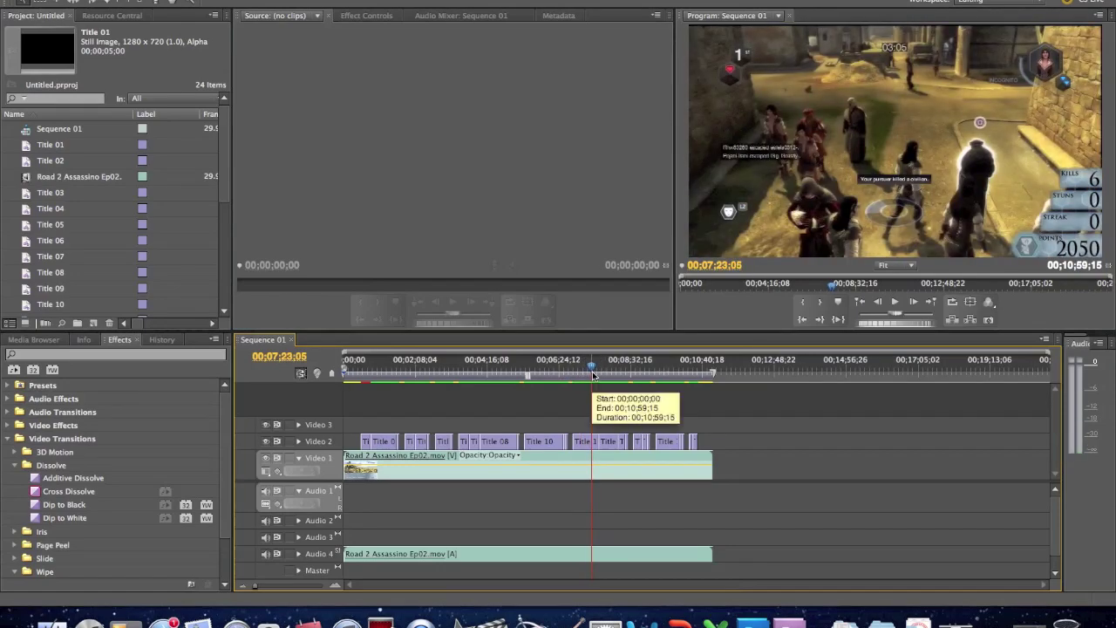